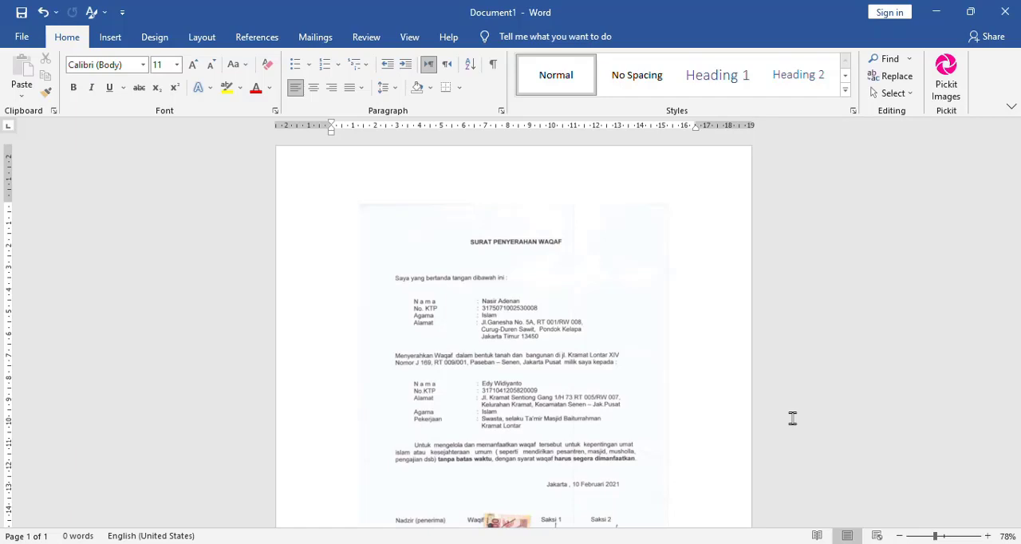
Delete the scanned letter picture from the page
{"action": "left_click", "coordinate": [519, 353]}
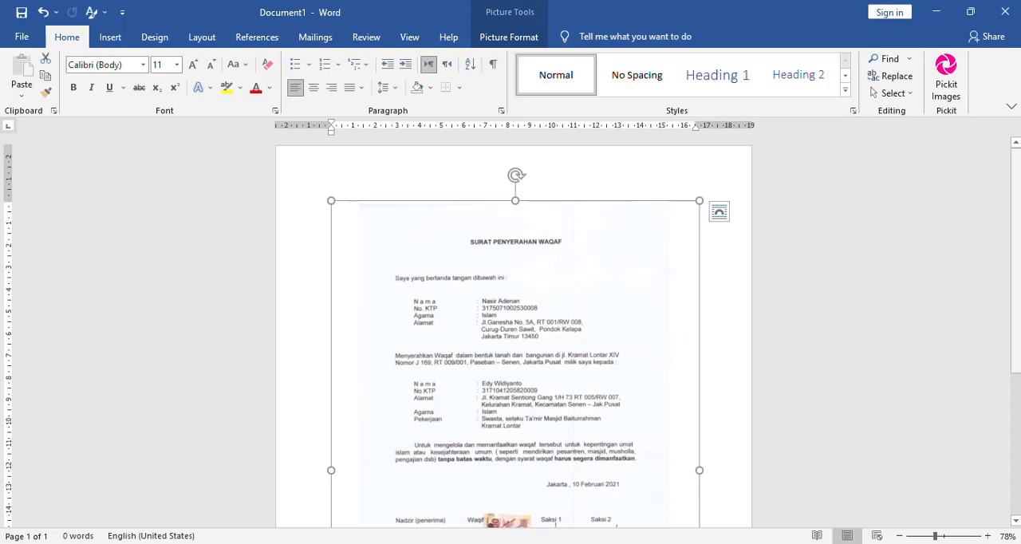
{"action": "mouse_move", "coordinate": [1017, 222]}
{"action": "left_mouse_down"}
{"action": "mouse_move", "coordinate": [1013, 253]}
{"action": "mouse_move", "coordinate": [1005, 210]}
{"action": "left_mouse_up"}
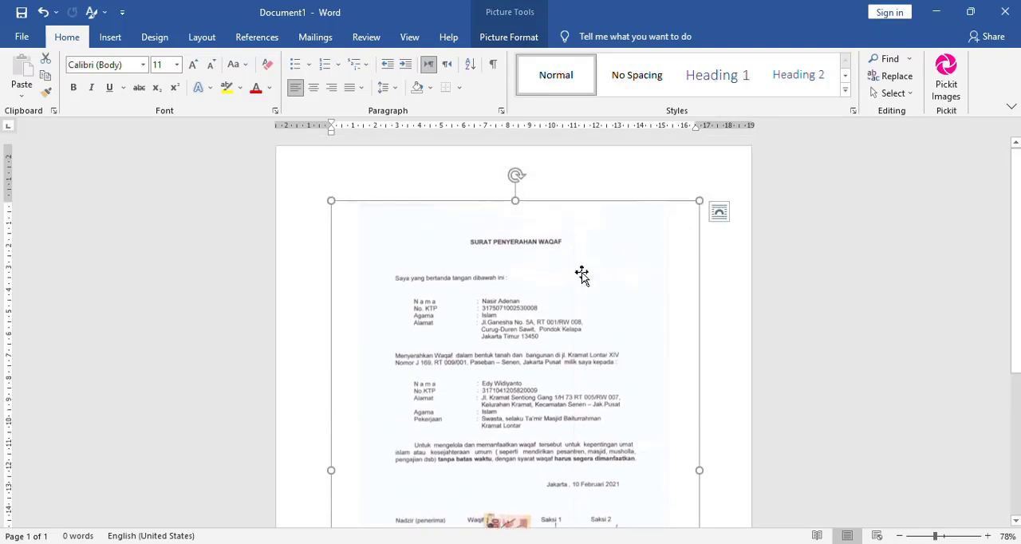
{"action": "key", "text": "shift+F10"}
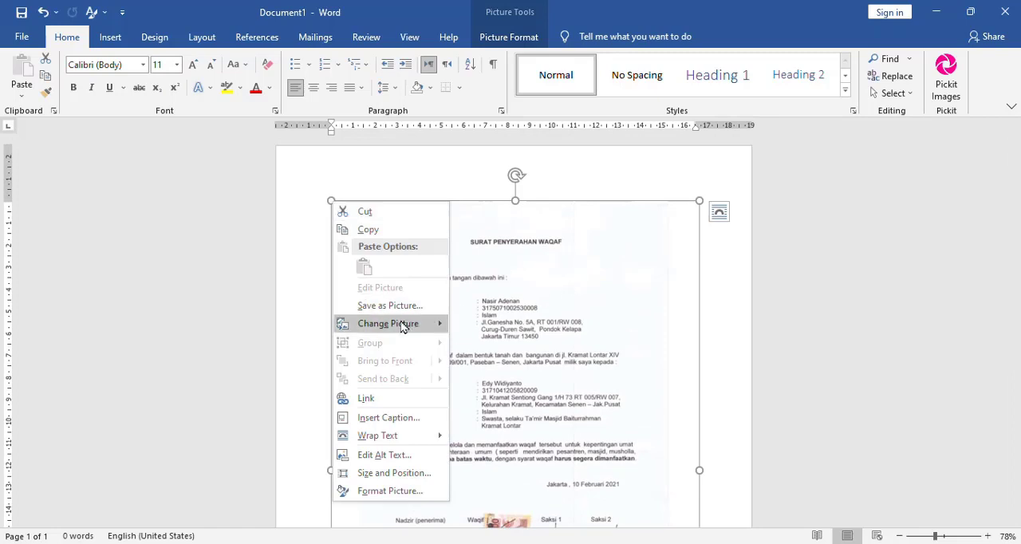
{"action": "mouse_move", "coordinate": [401, 327]}
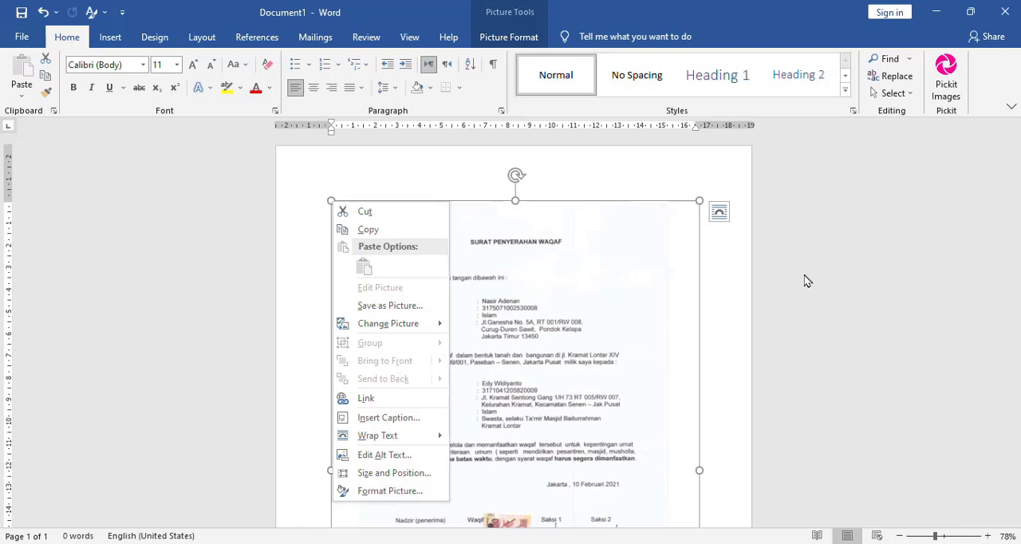
{"action": "key", "text": "Escape"}
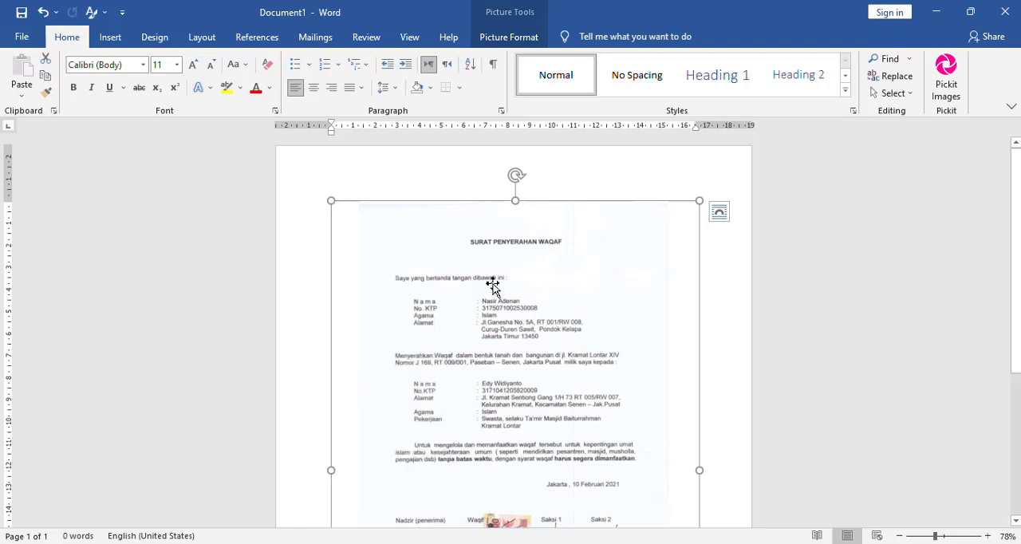
{"action": "key", "text": "Delete"}
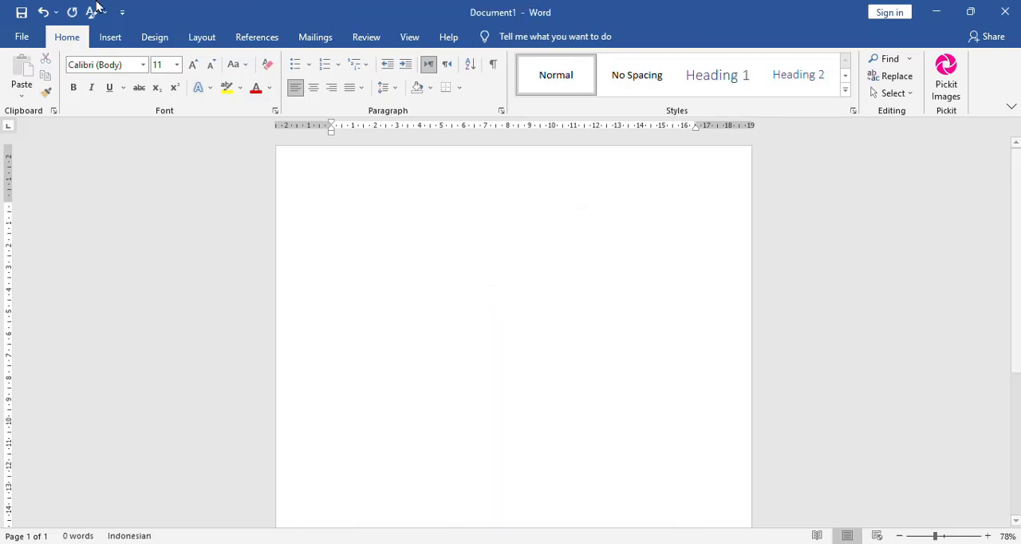
Insert the scanned letter picture from the Desktop folder on this device and check it on the page
{"action": "left_click", "coordinate": [111, 38]}
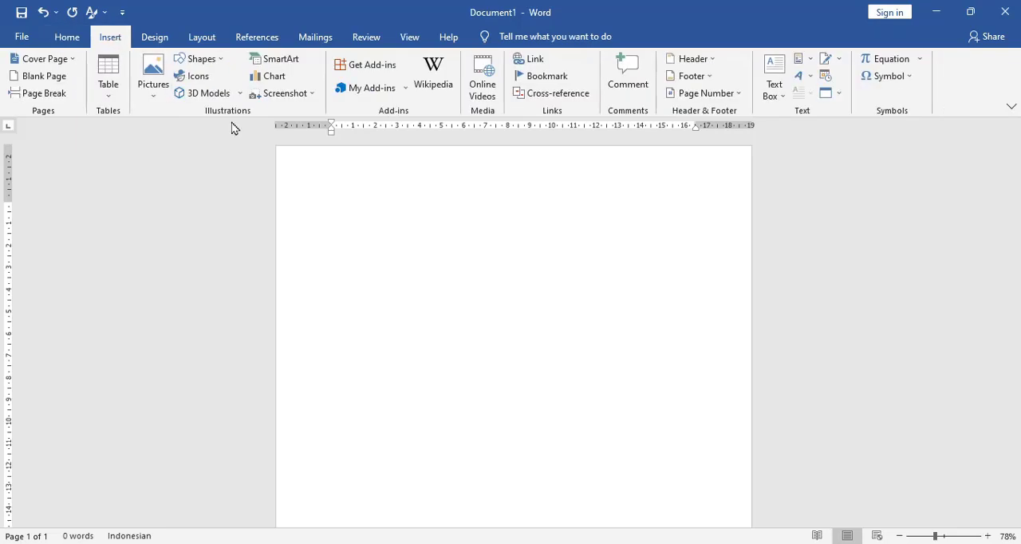
{"action": "left_click", "coordinate": [154, 72]}
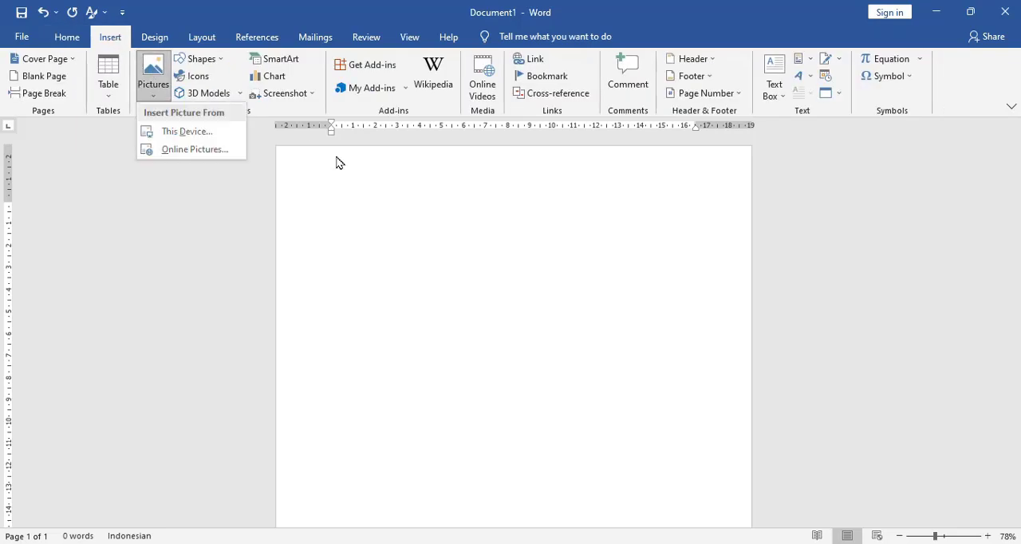
{"action": "left_click", "coordinate": [185, 137]}
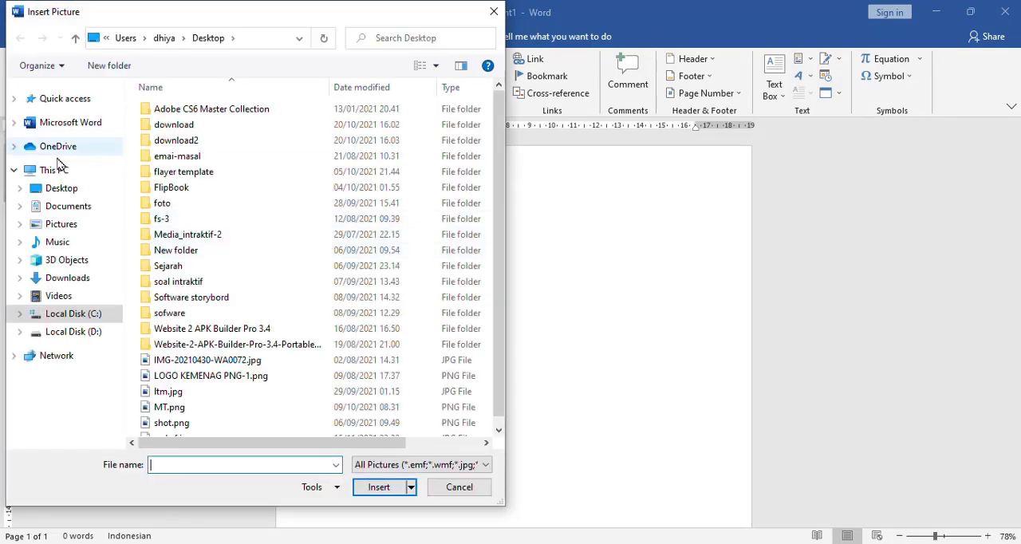
{"action": "left_click", "coordinate": [69, 190]}
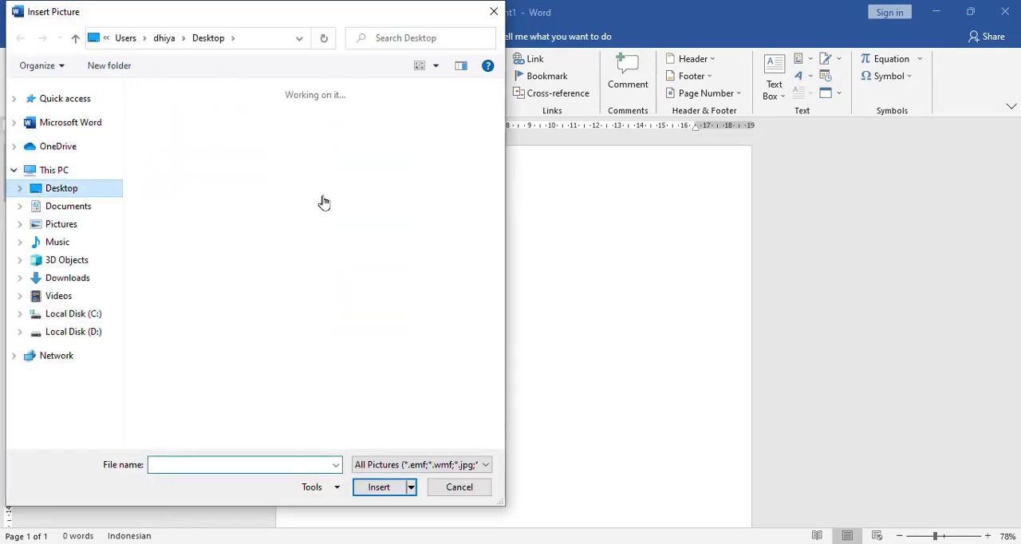
{"action": "double_click", "coordinate": [356, 326]}
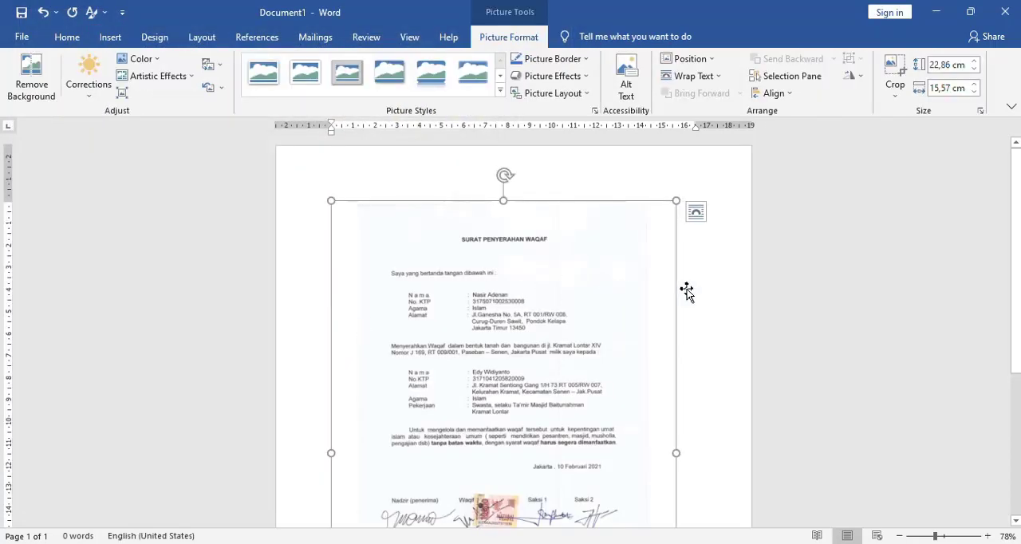
{"action": "left_click", "coordinate": [727, 315]}
{"action": "scroll", "coordinate": [727, 315], "scroll_direction": "down", "scroll_amount": 3}
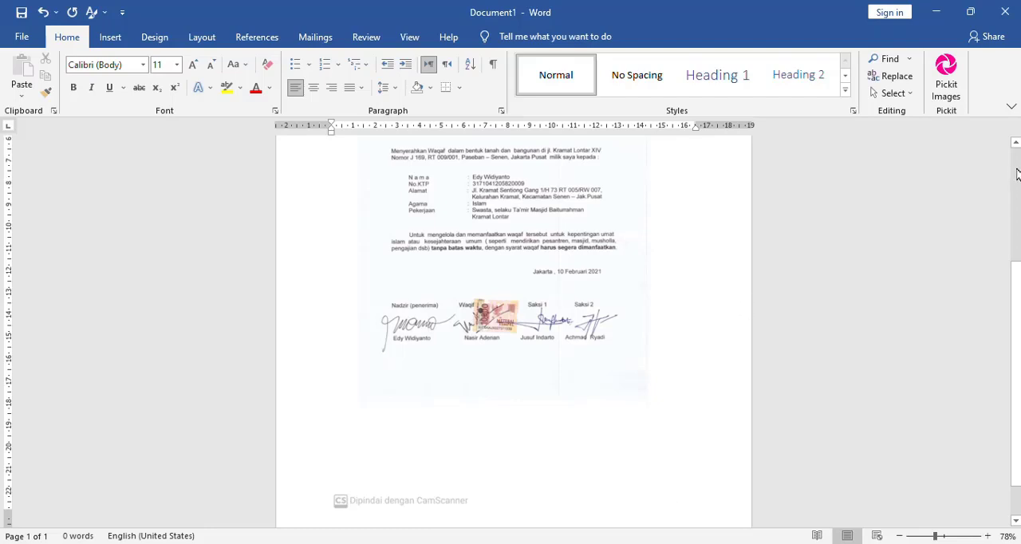
{"action": "scroll", "coordinate": [1018, 176], "scroll_direction": "up", "scroll_amount": 3}
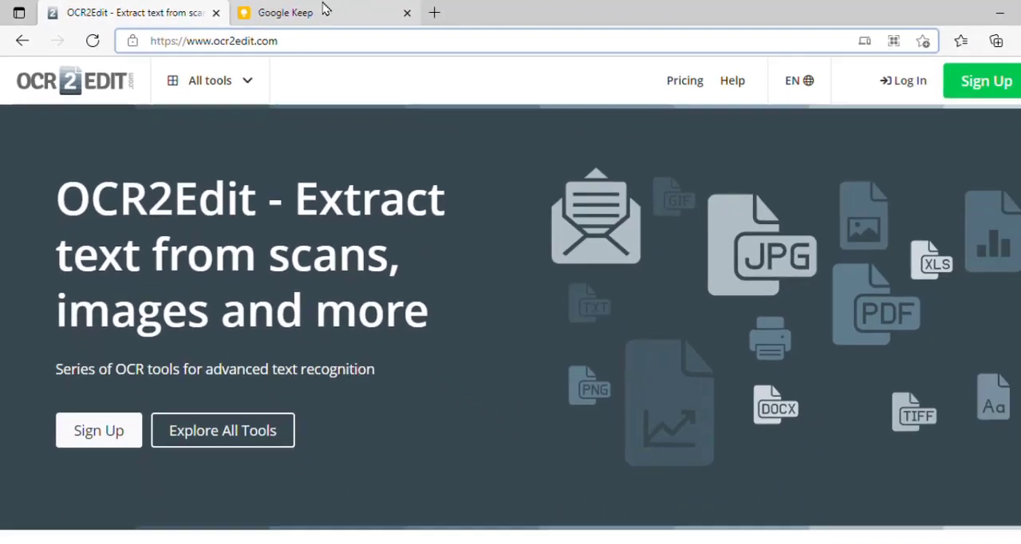
Switch from the browser back to the Word document containing the scanned letter picture
{"action": "left_click", "coordinate": [590, 14]}
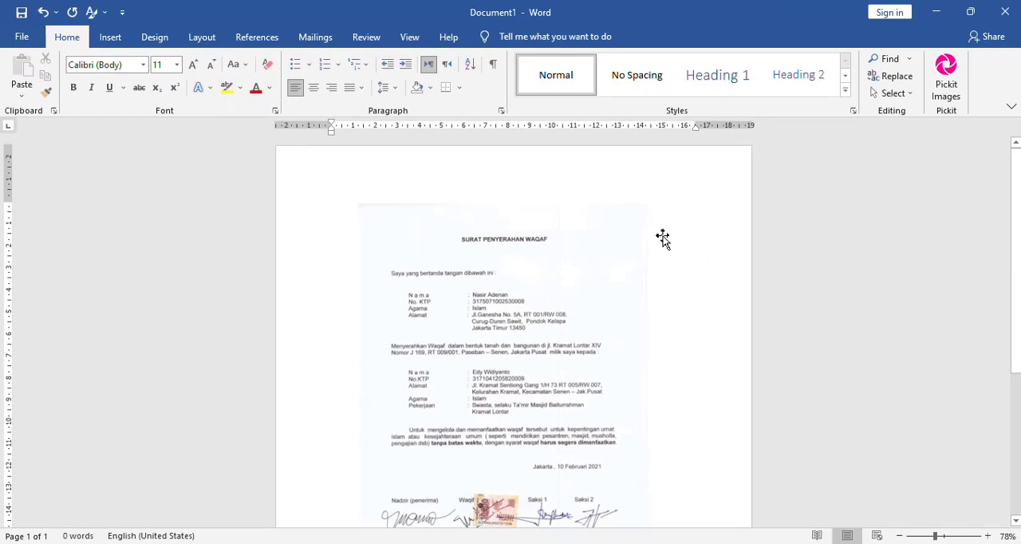
{"action": "left_click", "coordinate": [532, 330]}
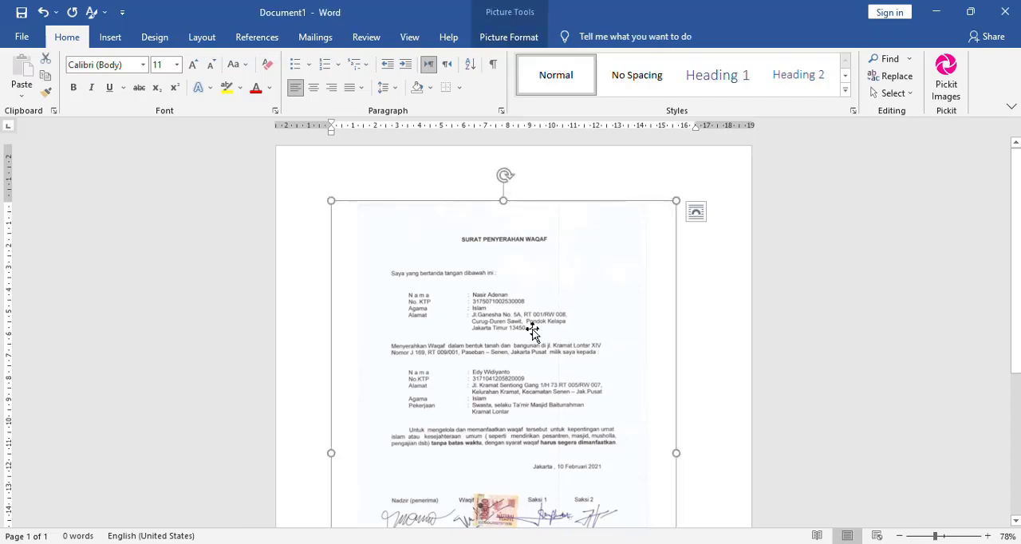
{"action": "left_click", "coordinate": [746, 304]}
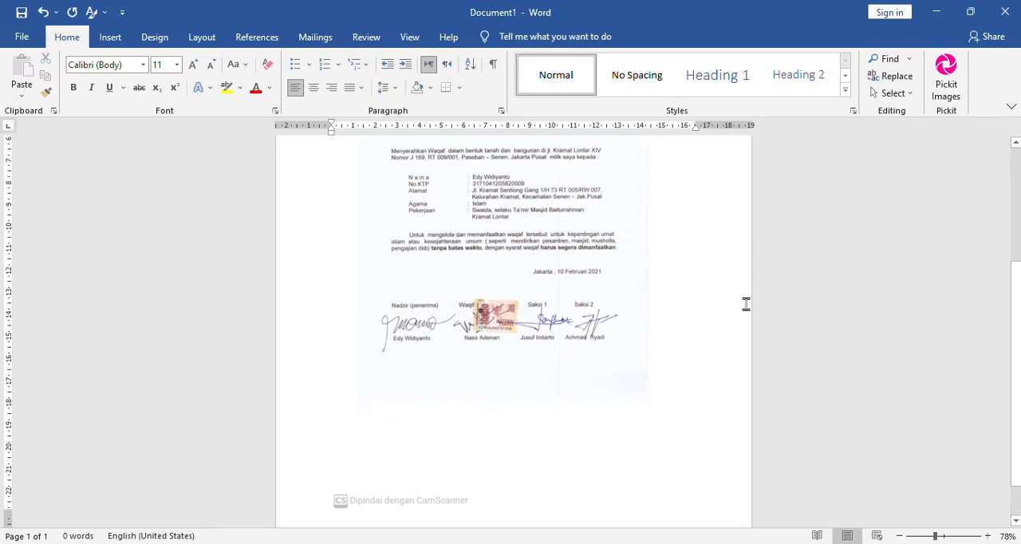
Save the document as a PDF named tes1 in the Pictures folder and close its browser preview
{"action": "left_click", "coordinate": [23, 42]}
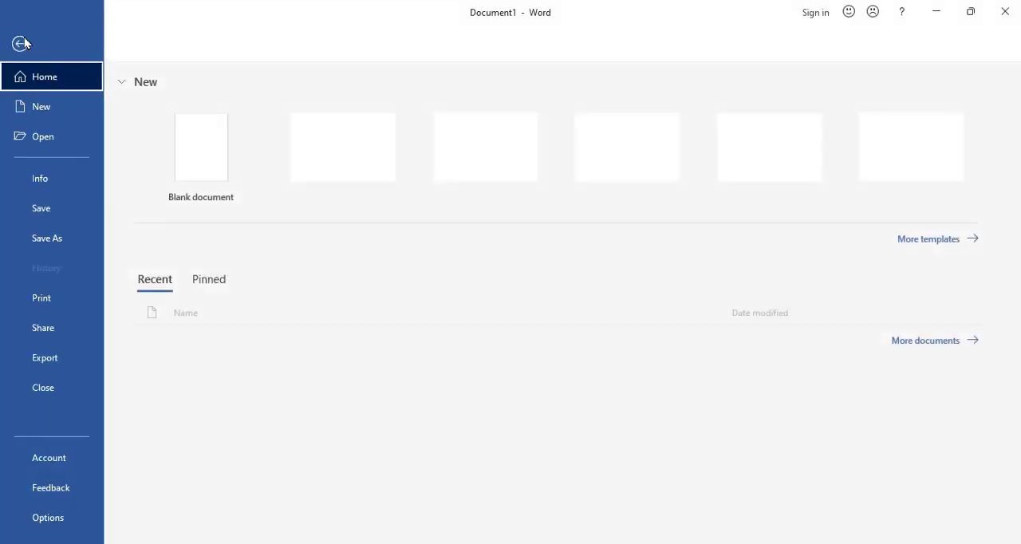
{"action": "left_click", "coordinate": [65, 239]}
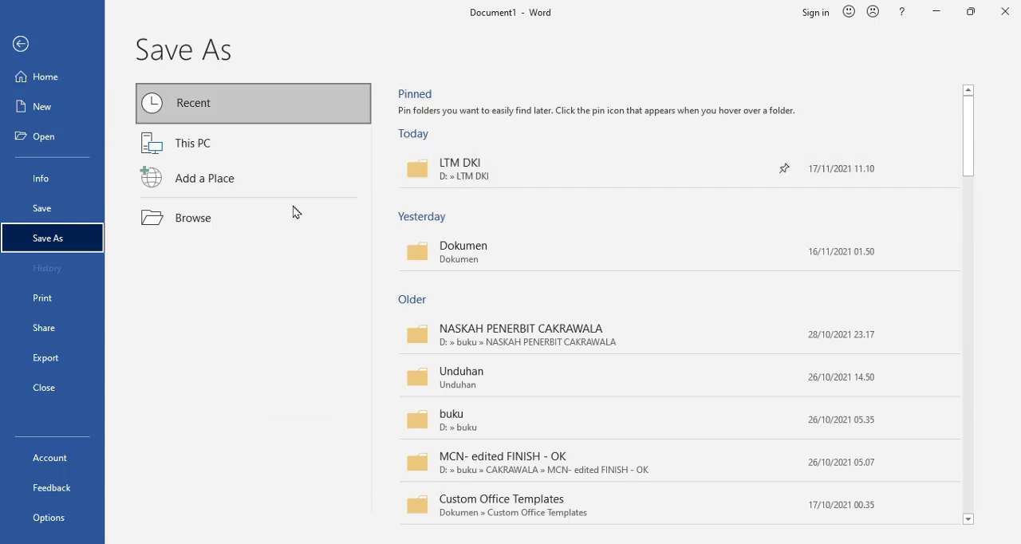
{"action": "left_click", "coordinate": [238, 222]}
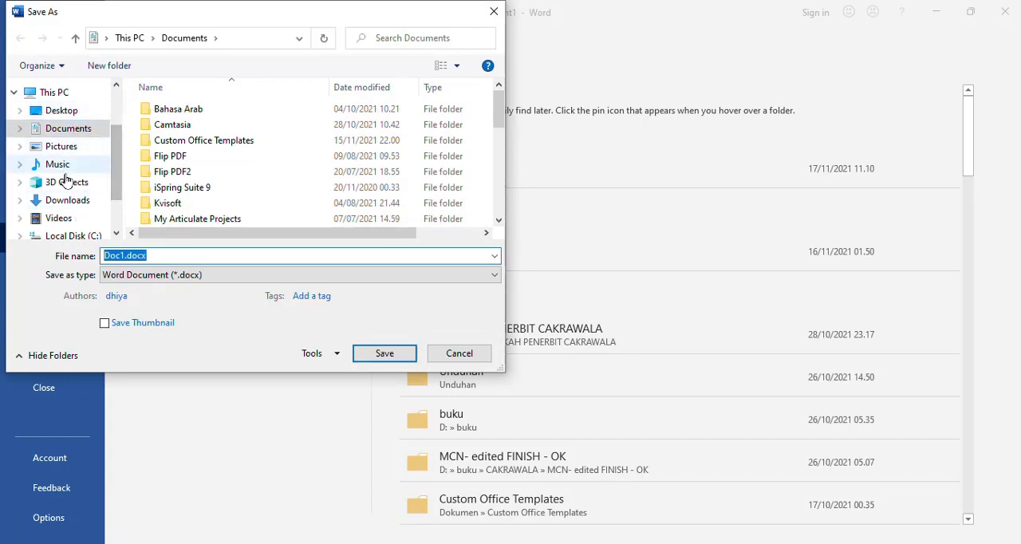
{"action": "left_click", "coordinate": [64, 147]}
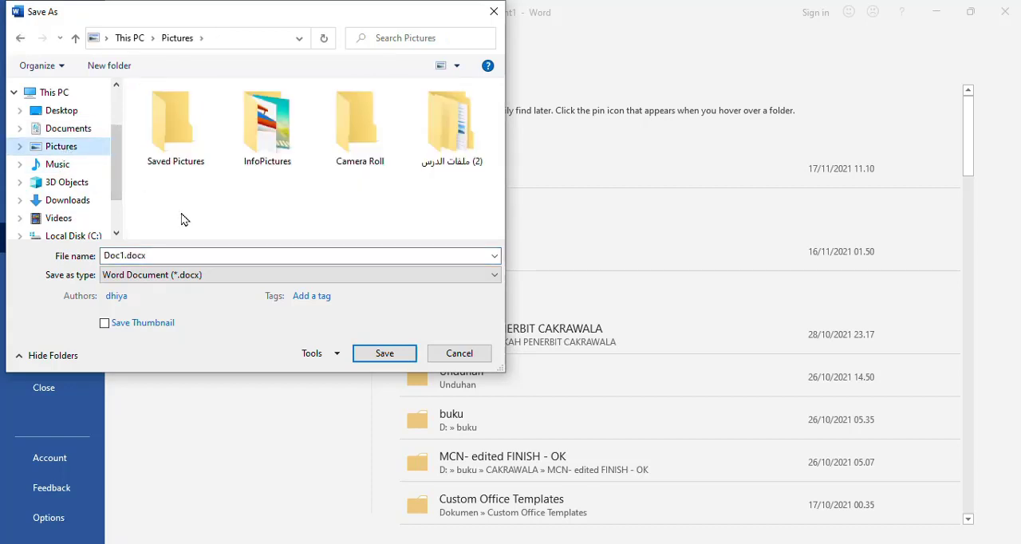
{"action": "left_click", "coordinate": [190, 256]}
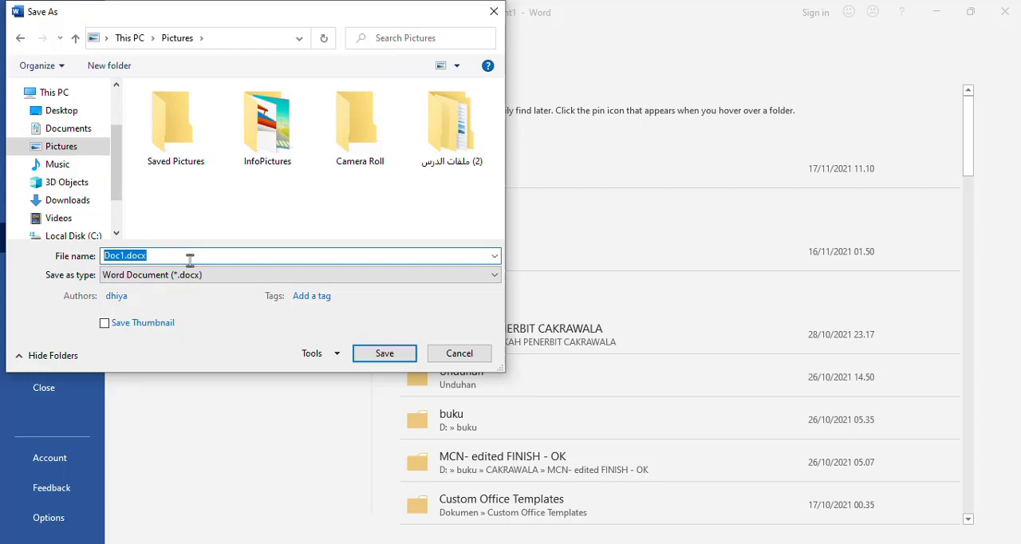
{"action": "type", "text": "tes1"}
{"action": "left_click", "coordinate": [244, 276]}
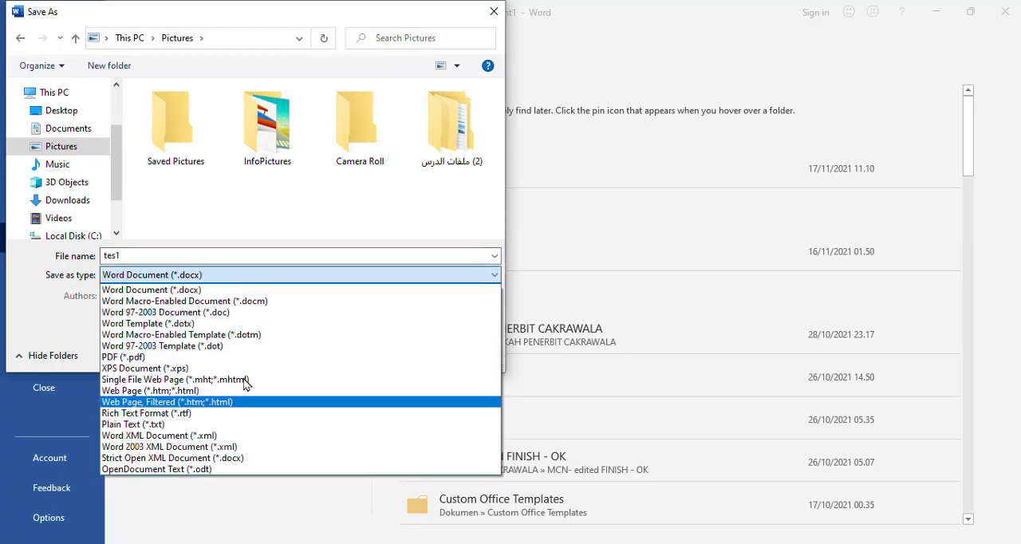
{"action": "left_click", "coordinate": [269, 357]}
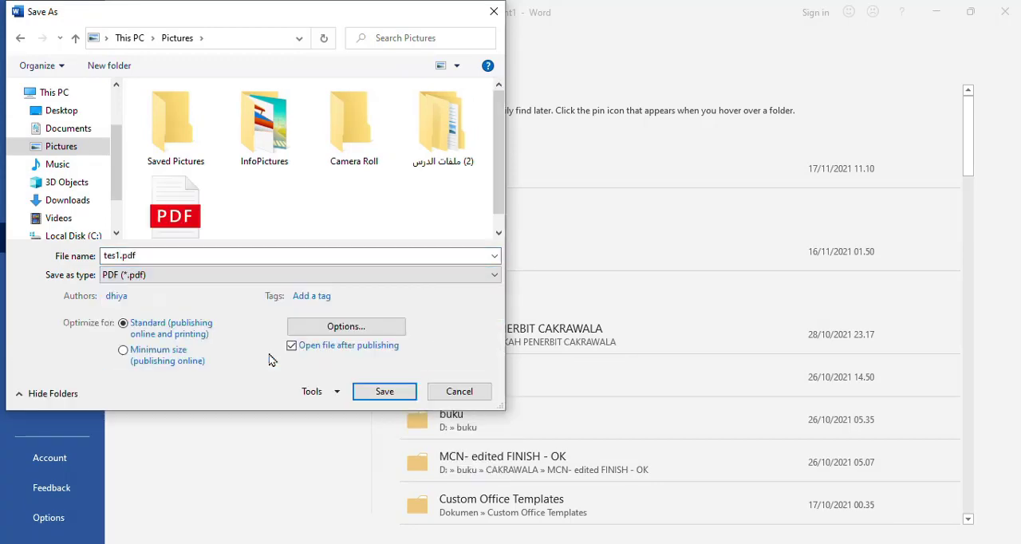
{"action": "left_click", "coordinate": [384, 392]}
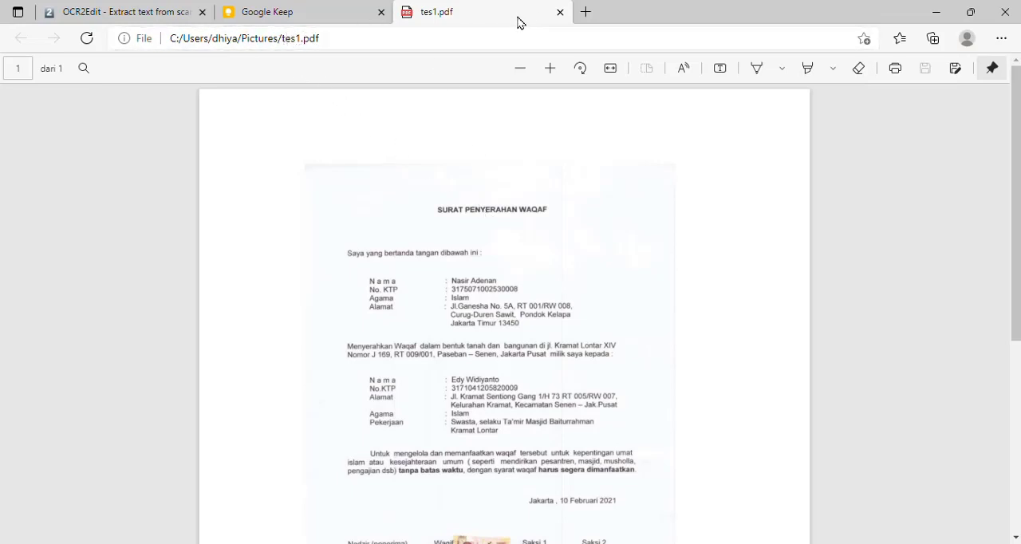
{"action": "left_click", "coordinate": [560, 11]}
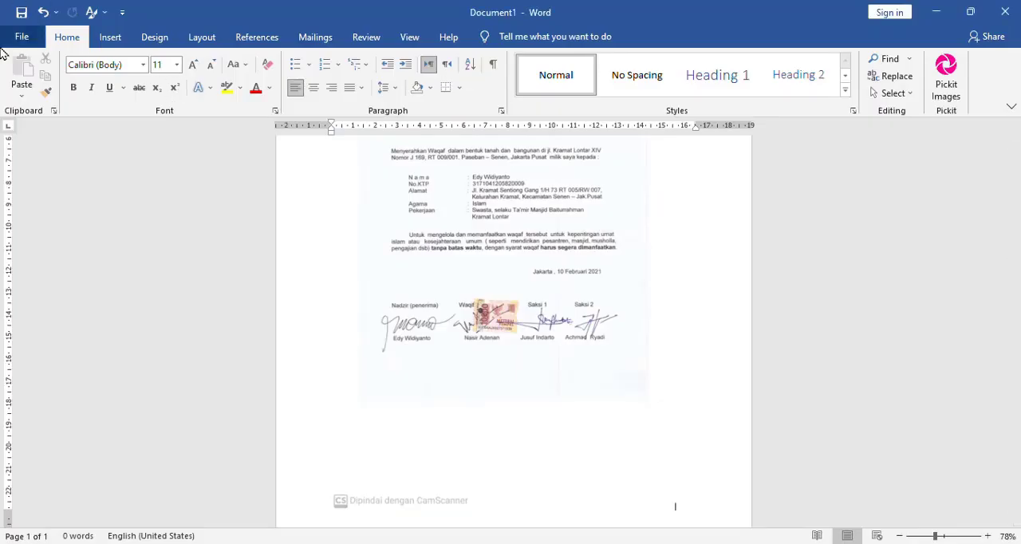
Open tes1.pdf from the Pictures folder in Word and convert it to an editable document
{"action": "left_click", "coordinate": [20, 37]}
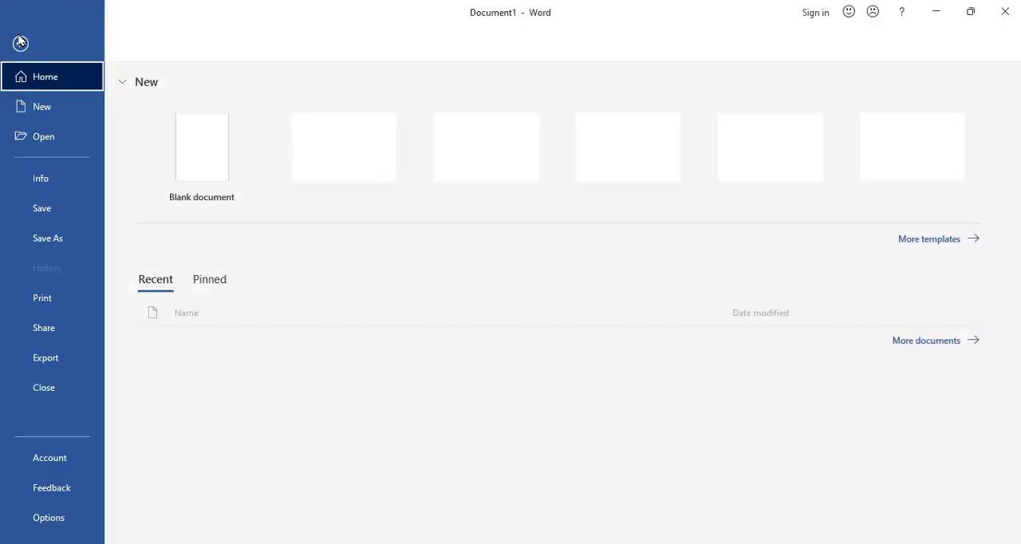
{"action": "left_click", "coordinate": [55, 149]}
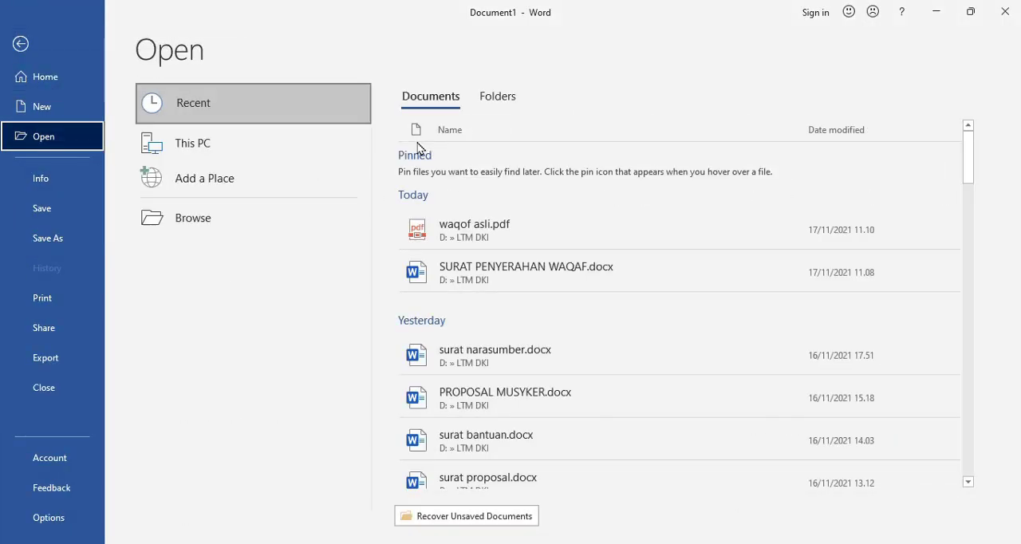
{"action": "left_click", "coordinate": [206, 218]}
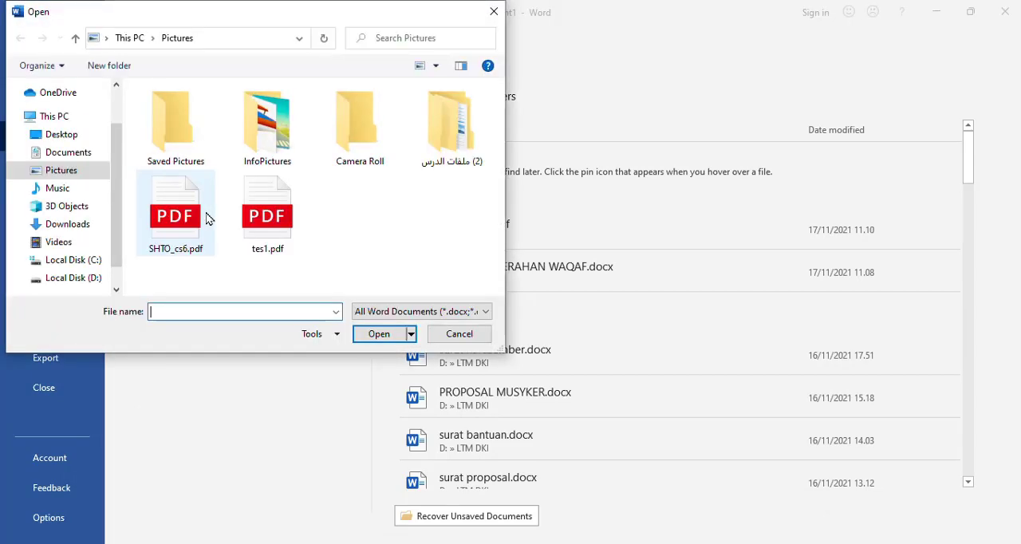
{"action": "left_click", "coordinate": [271, 214]}
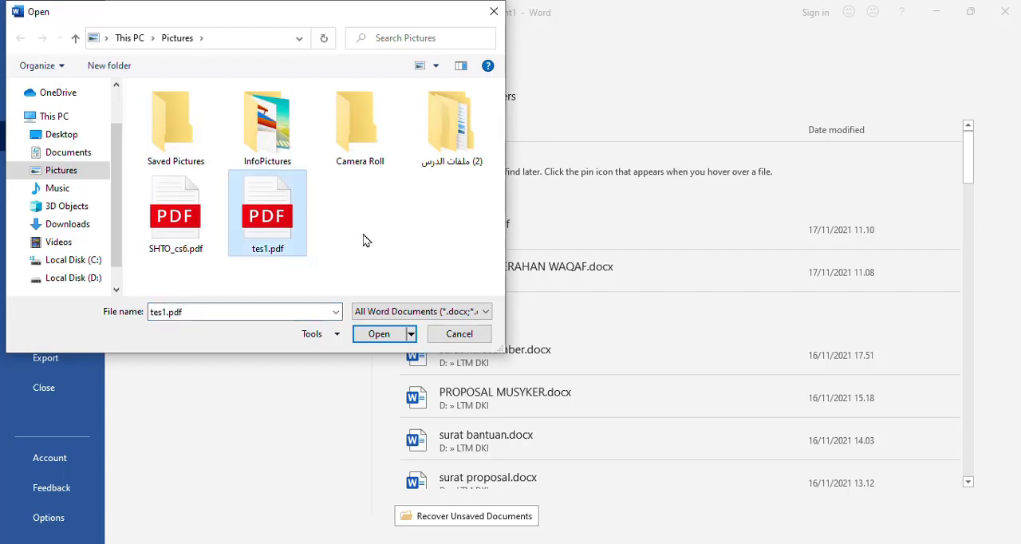
{"action": "left_click", "coordinate": [379, 334]}
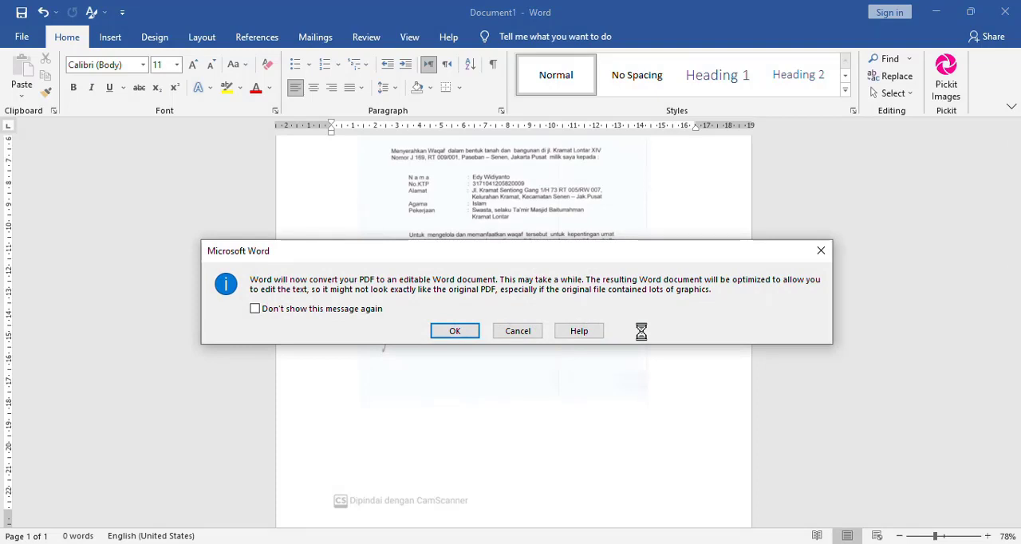
{"action": "left_click", "coordinate": [453, 332]}
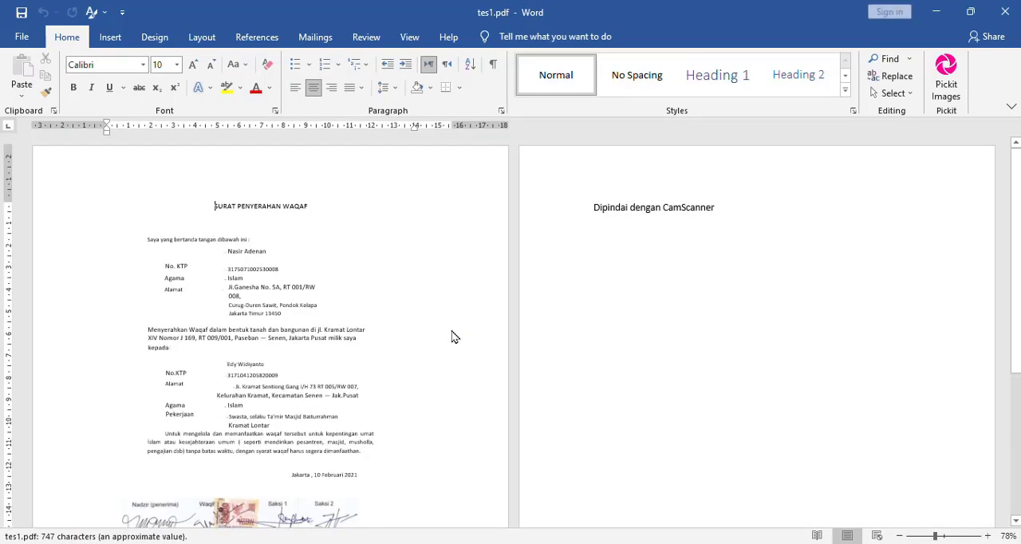
Examine the converted letter's body text and signature block for editable text
{"action": "left_click", "coordinate": [242, 294]}
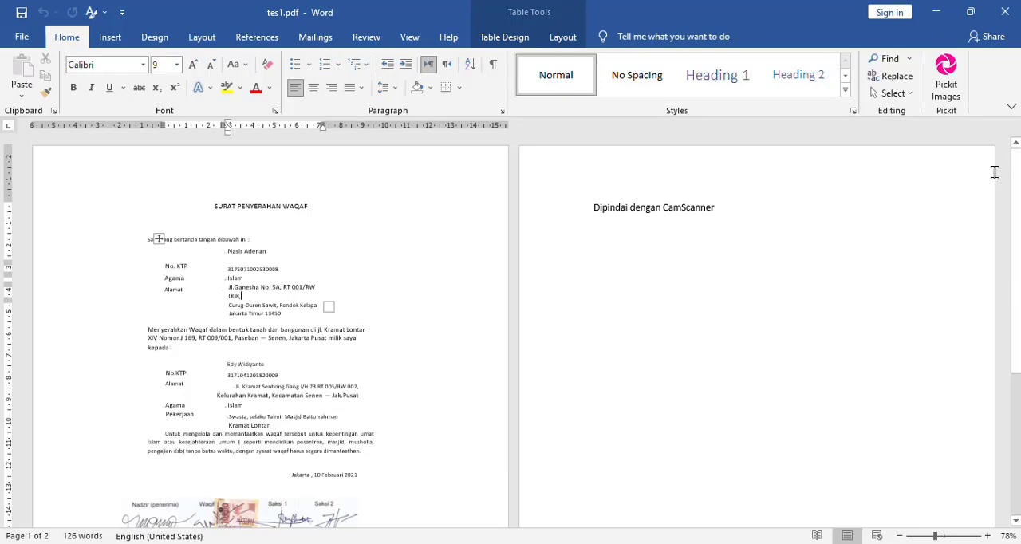
{"action": "left_click_drag", "start_coordinate": [1018, 182], "coordinate": [1017, 216]}
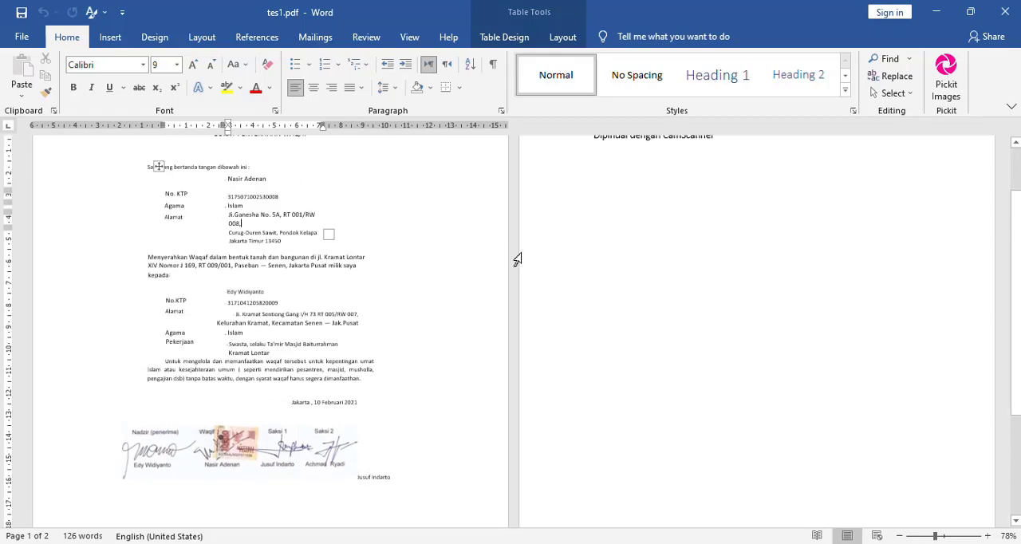
{"action": "left_click", "coordinate": [215, 382]}
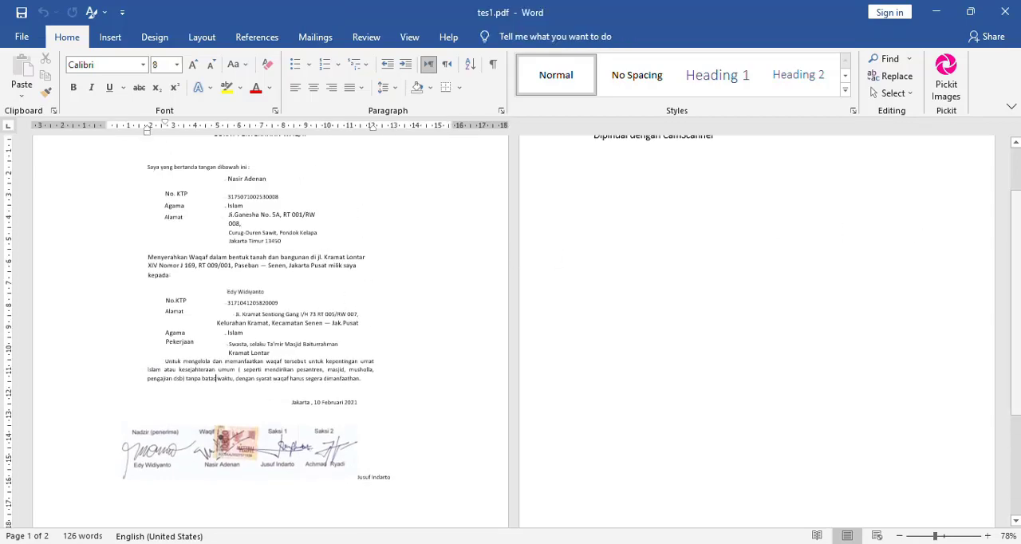
{"action": "left_click_drag", "start_coordinate": [1017, 235], "coordinate": [1007, 178]}
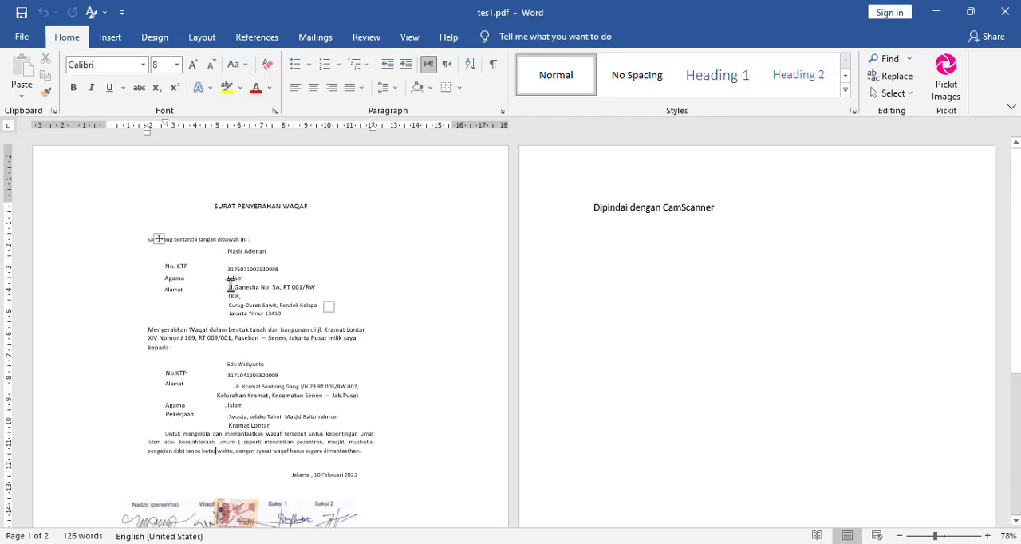
Apply all borders to the first details table, below the line "Saya yang bertanda tangan dibawah ini"
{"action": "left_click", "coordinate": [943, 535]}
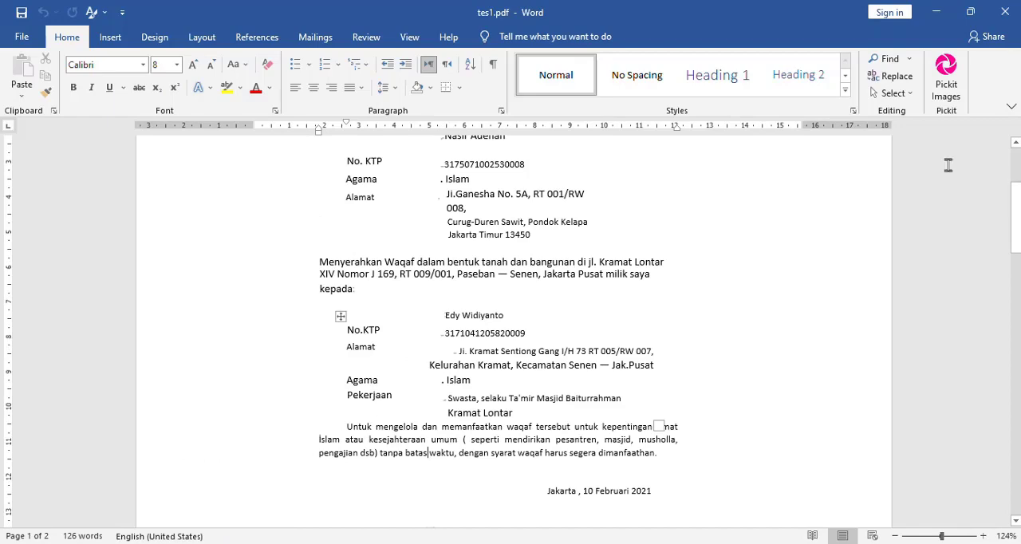
{"action": "left_click", "coordinate": [1018, 160]}
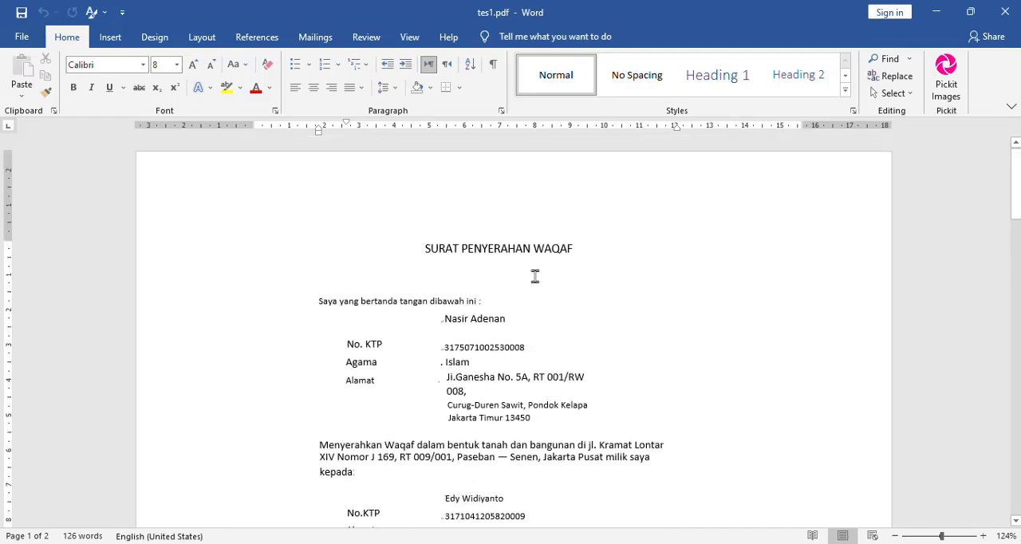
{"action": "left_click", "coordinate": [330, 365]}
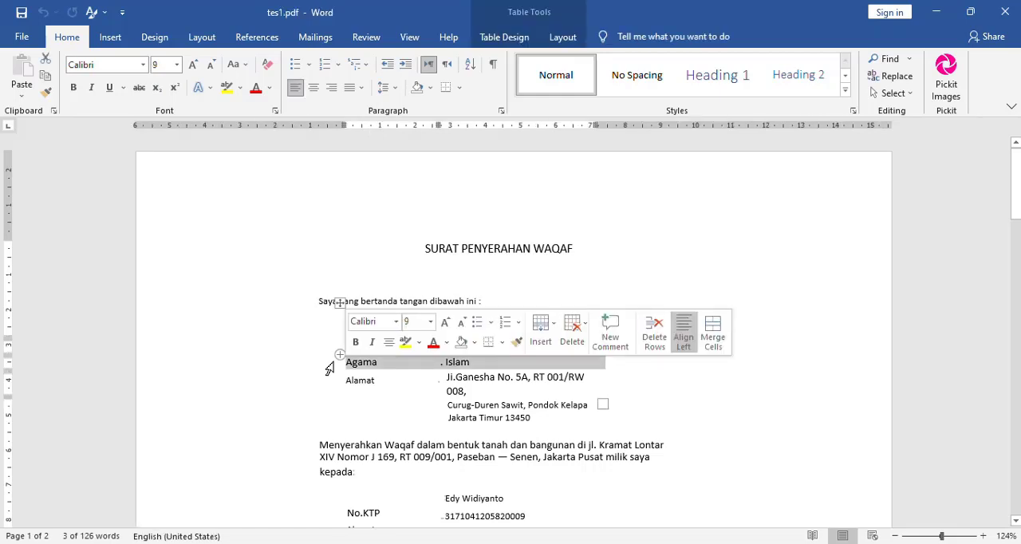
{"action": "left_click", "coordinate": [472, 368]}
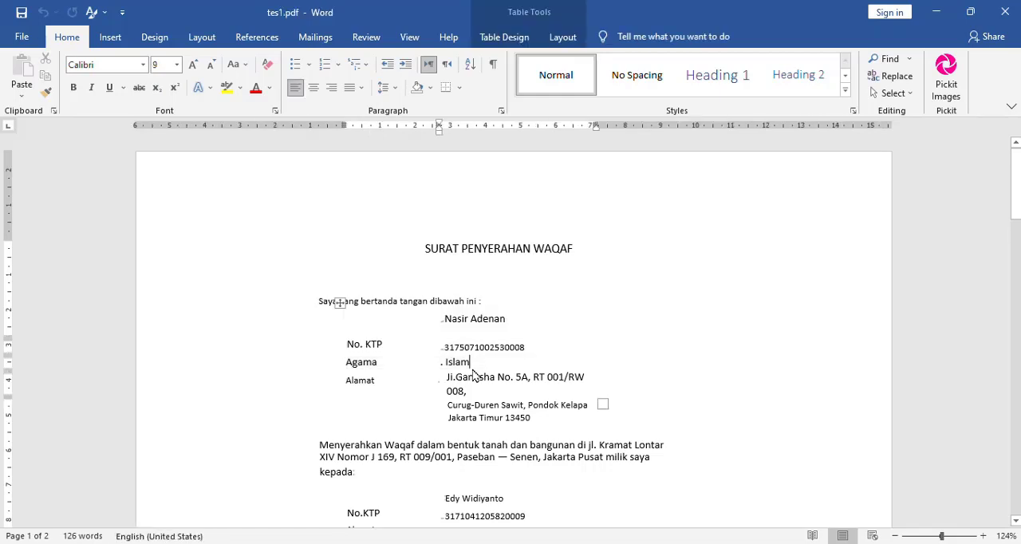
{"action": "left_click", "coordinate": [339, 303]}
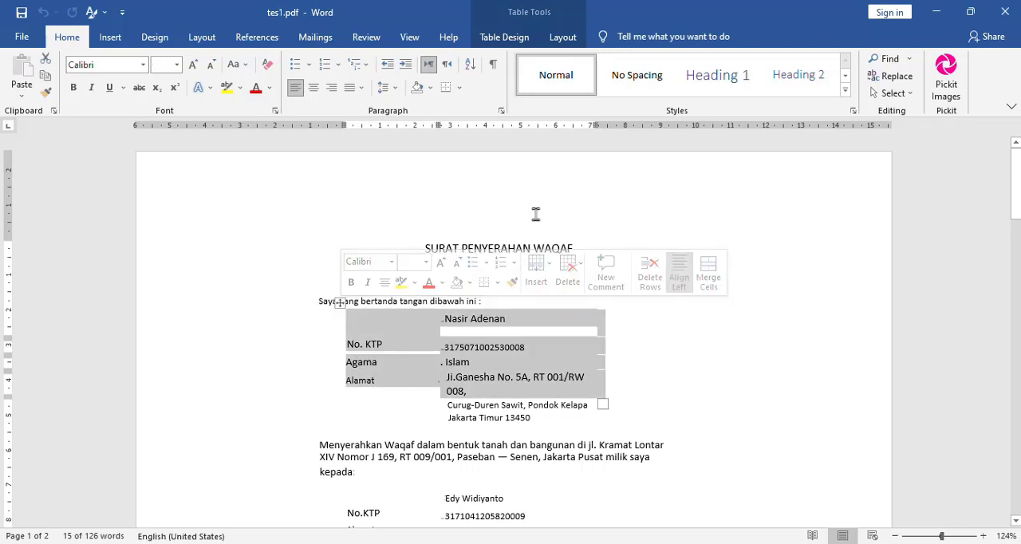
{"action": "left_click", "coordinate": [459, 88]}
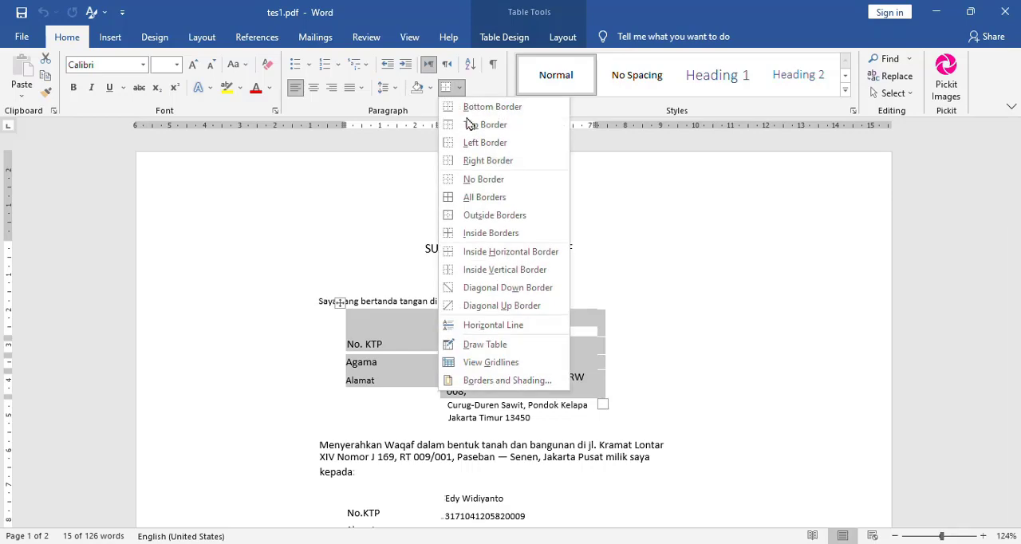
{"action": "left_click", "coordinate": [510, 199]}
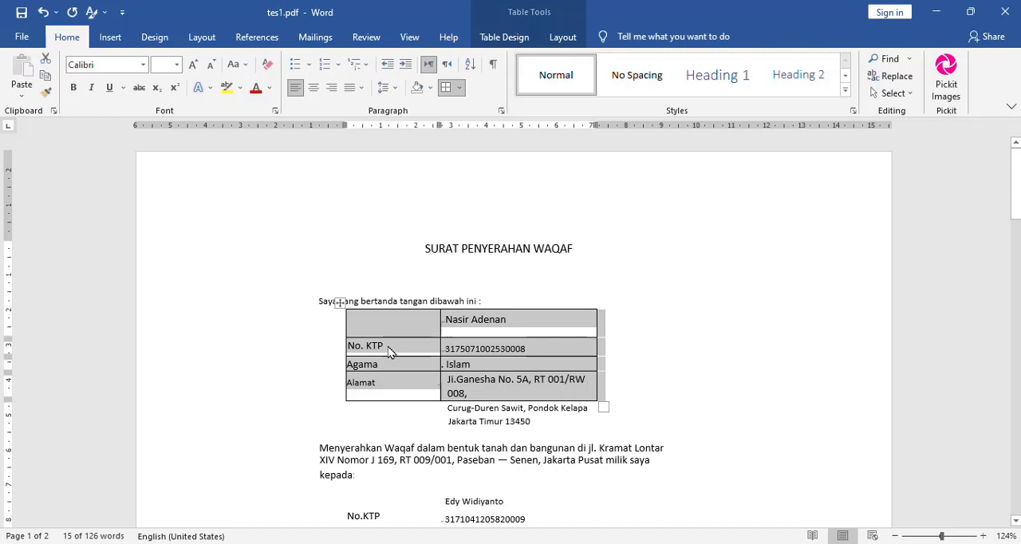
Apply all borders to the second details table, which holds the recipient's No.KTP, Alamat, Agama and Pekerjaan rows
{"action": "left_click", "coordinate": [384, 515]}
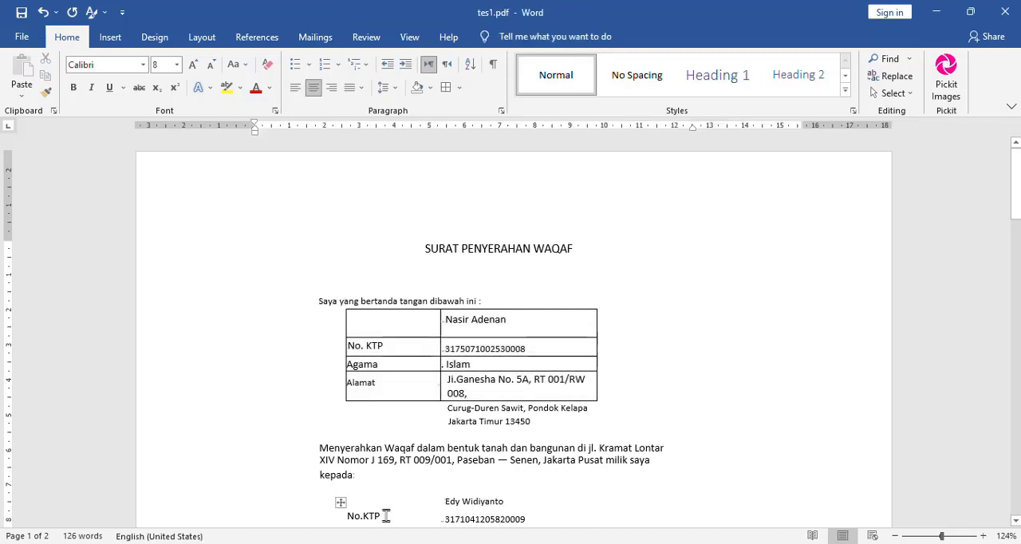
{"action": "left_click", "coordinate": [340, 502]}
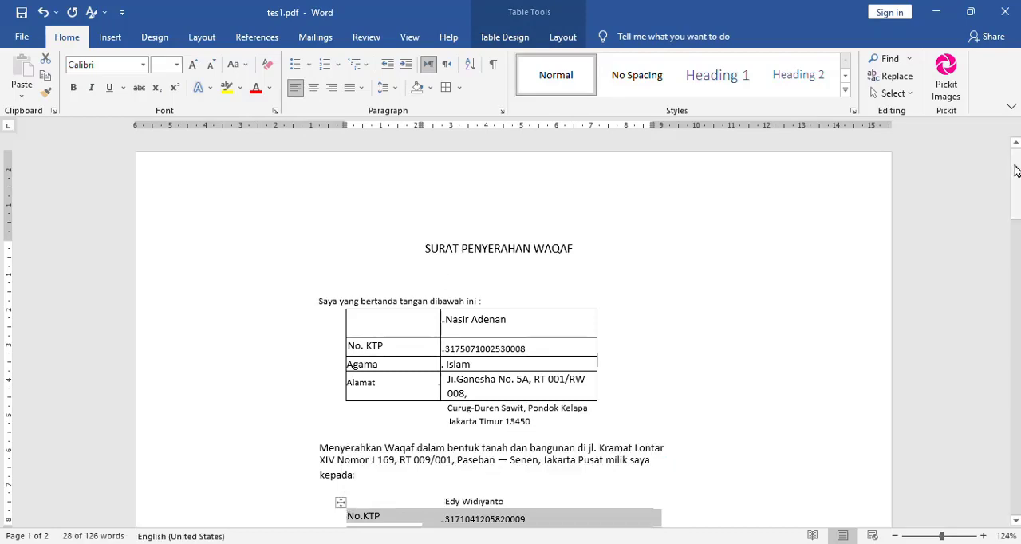
{"action": "left_click_drag", "start_coordinate": [1015, 171], "coordinate": [1020, 213]}
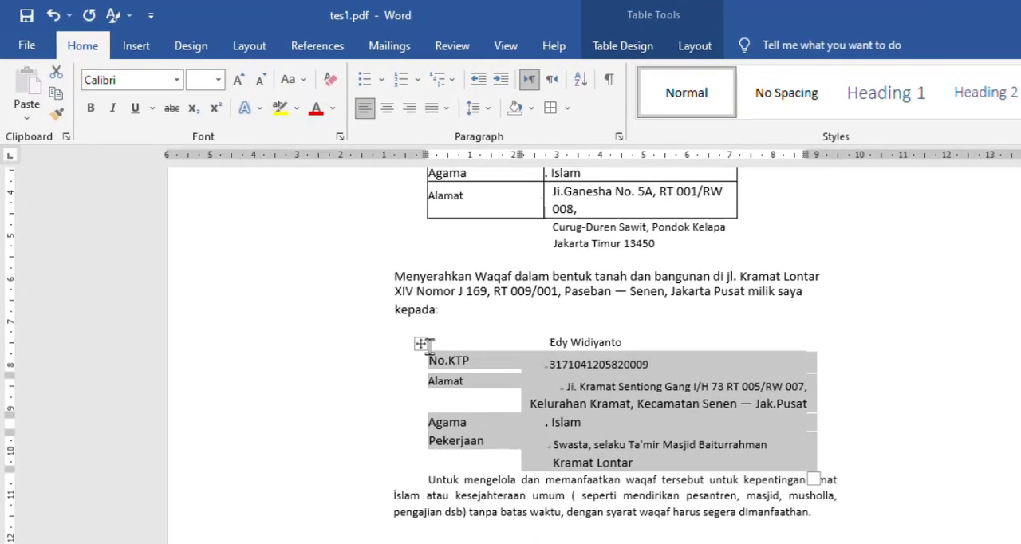
{"action": "left_click", "coordinate": [568, 116]}
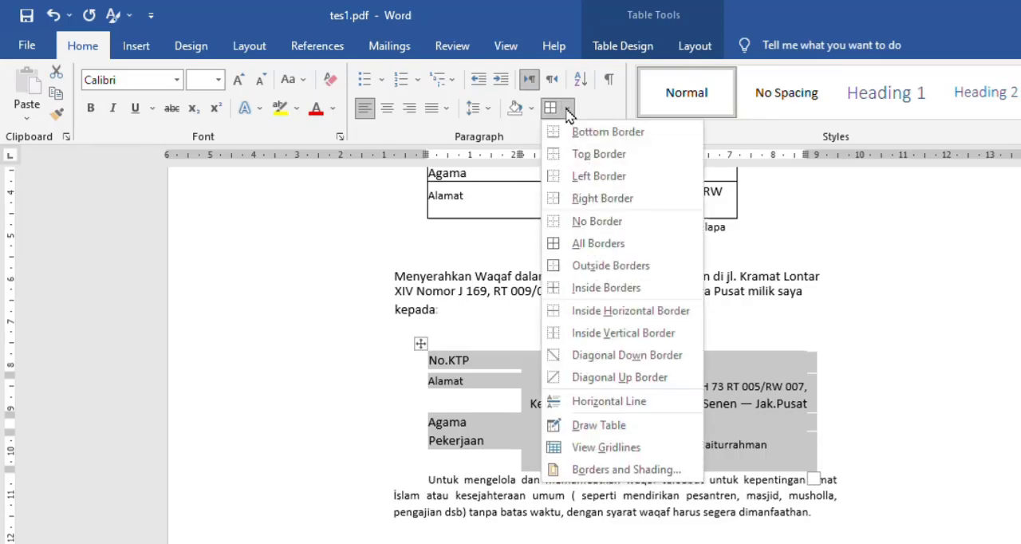
{"action": "left_click", "coordinate": [620, 247]}
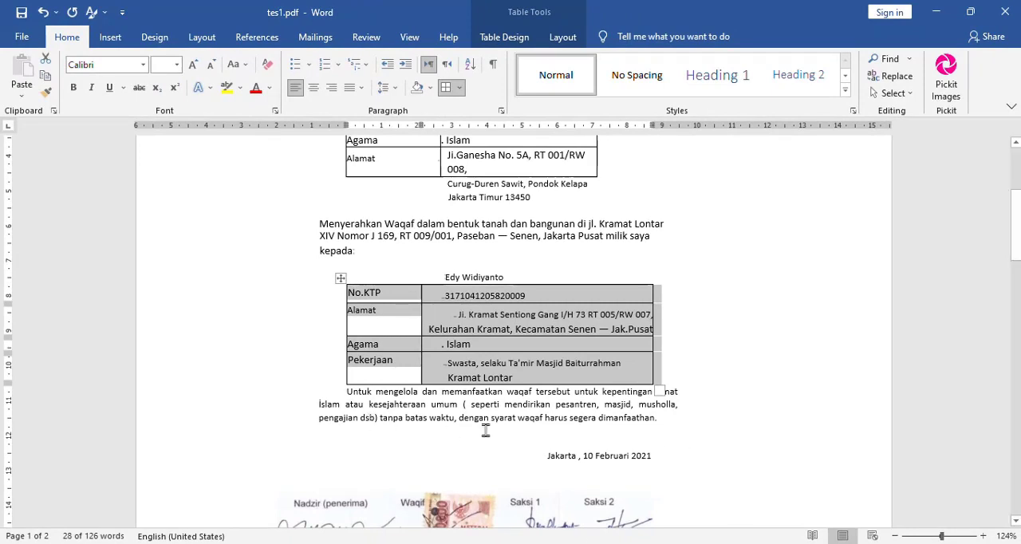
Remove every border from the second details table, above the paragraph starting "Untuk mengelola"
{"action": "left_click", "coordinate": [481, 328]}
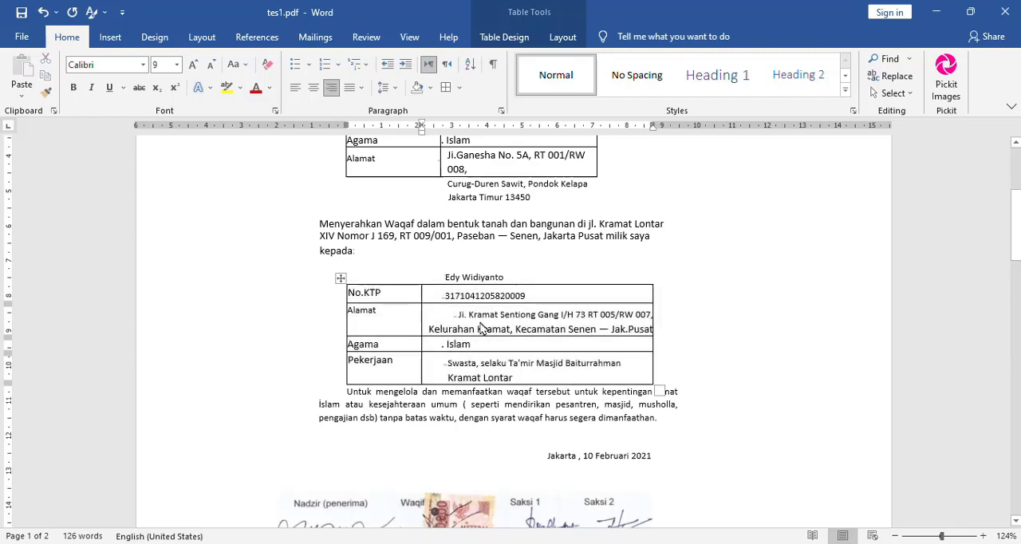
{"action": "left_click", "coordinate": [340, 277]}
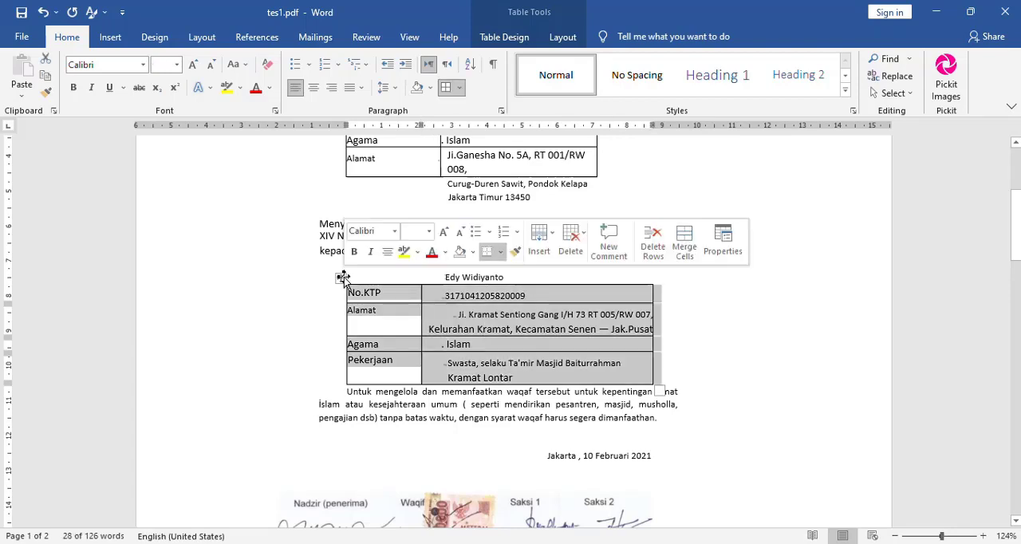
{"action": "left_click", "coordinate": [461, 89]}
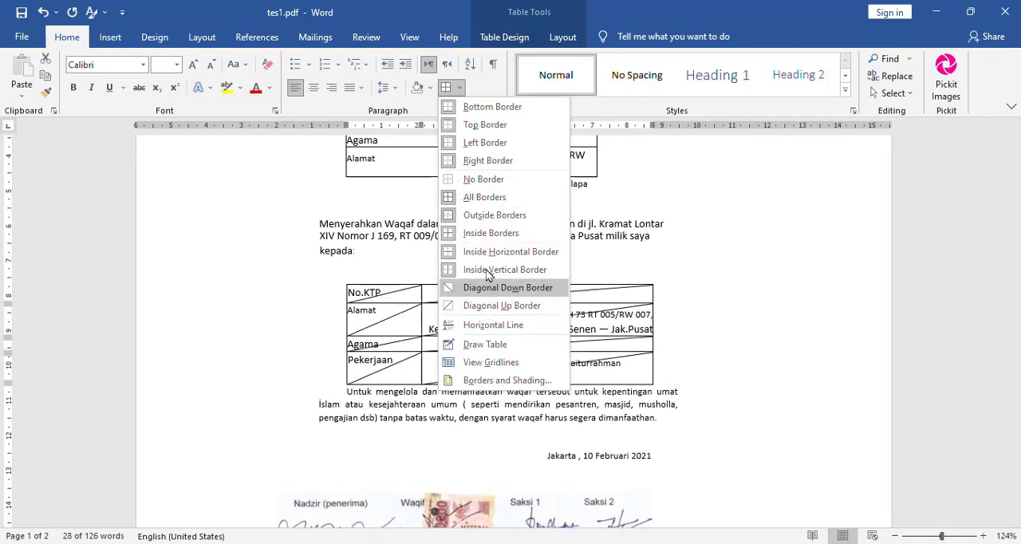
{"action": "left_click", "coordinate": [508, 185]}
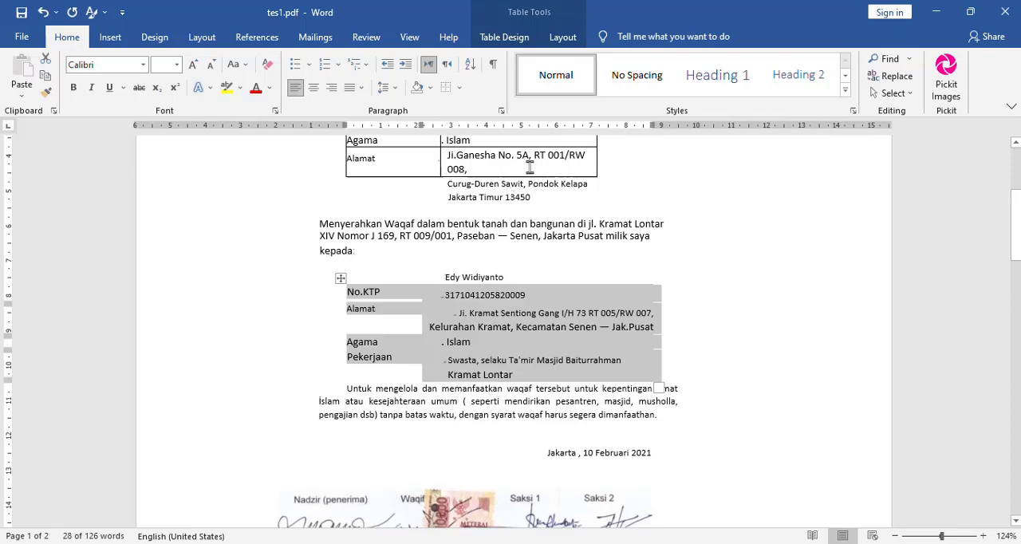
{"action": "left_click", "coordinate": [528, 167]}
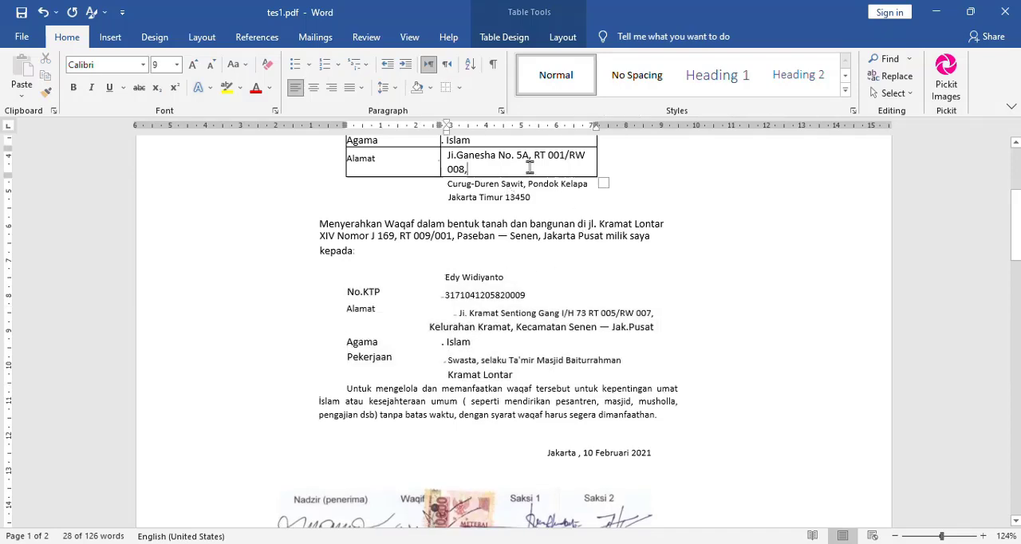
{"action": "left_click", "coordinate": [1018, 211]}
{"action": "left_click_drag", "start_coordinate": [1018, 212], "coordinate": [1014, 196]}
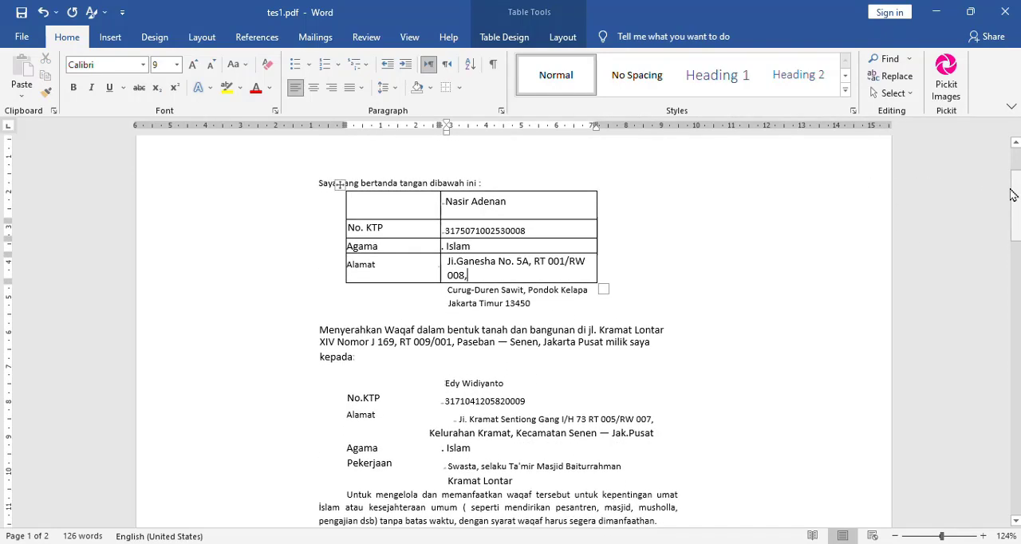
{"action": "left_click", "coordinate": [338, 183]}
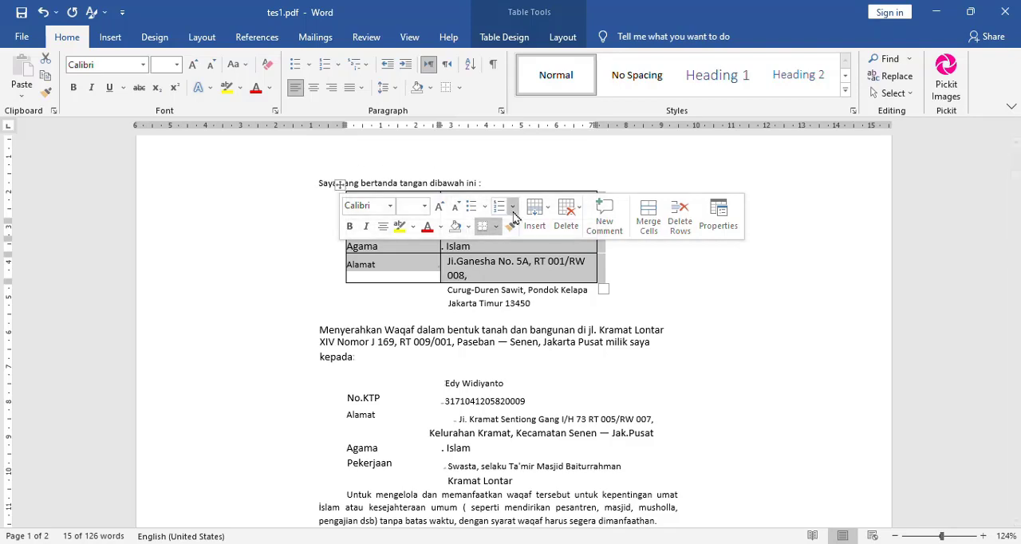
{"action": "left_click", "coordinate": [582, 319]}
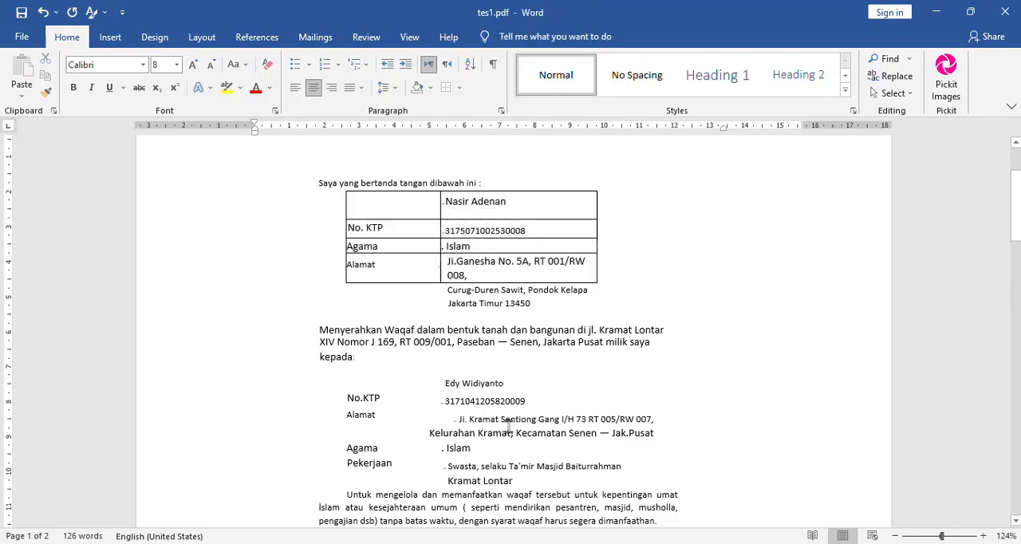
Switch to the OCR2Edit site in the browser and open its Image to text converter
{"action": "left_click", "coordinate": [374, 543]}
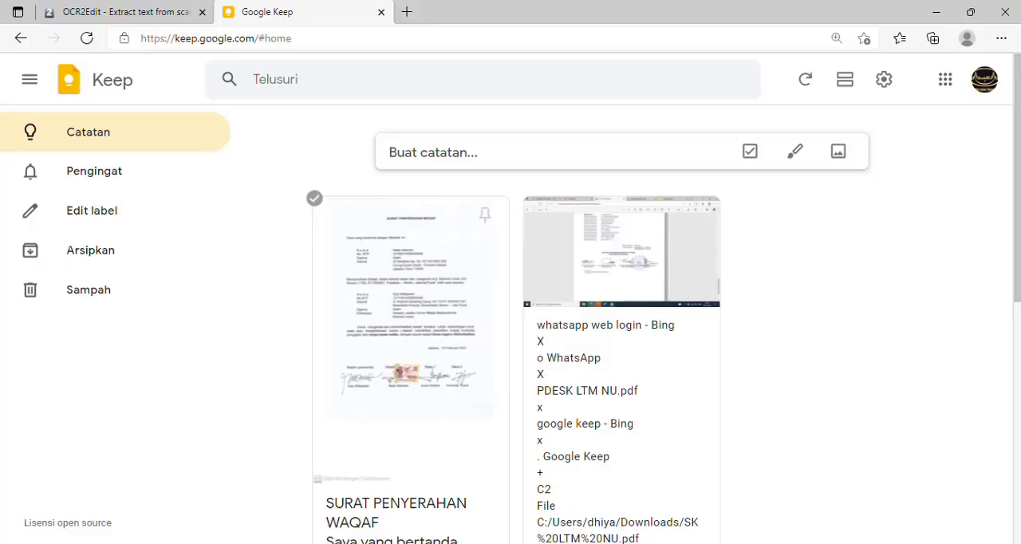
{"action": "left_click", "coordinate": [128, 16]}
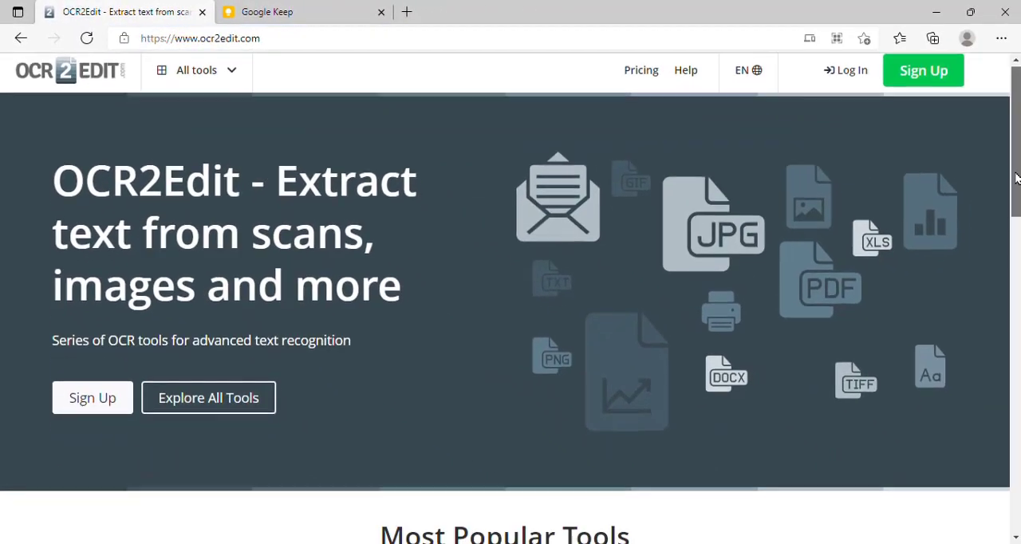
{"action": "scroll", "coordinate": [1017, 243], "scroll_direction": "down", "scroll_amount": 3}
{"action": "scroll", "coordinate": [1017, 243], "scroll_direction": "down", "scroll_amount": 7}
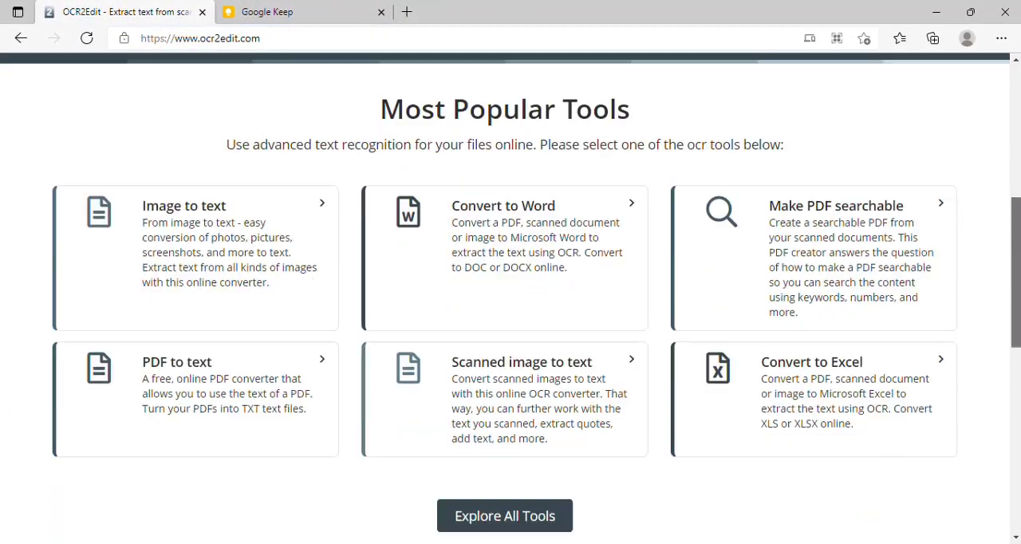
{"action": "scroll", "coordinate": [510, 319], "scroll_direction": "down", "scroll_amount": 1}
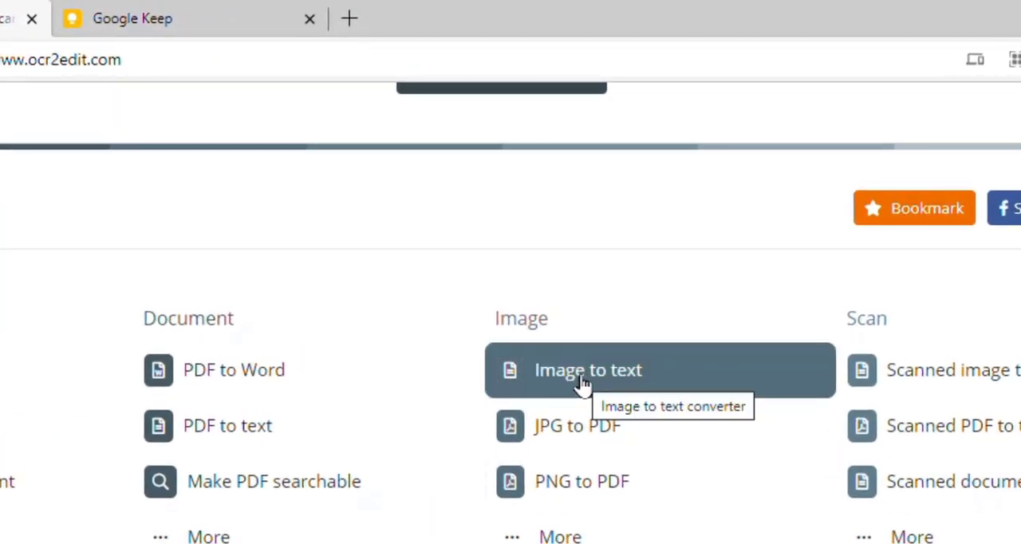
{"action": "left_click", "coordinate": [582, 382]}
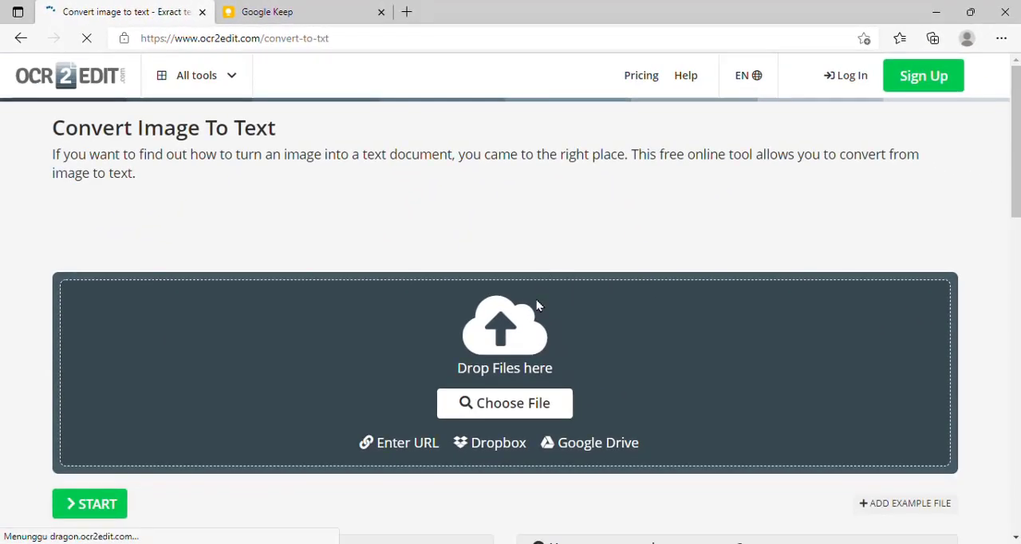
Upload wakaf.jpg from the Desktop folder to the image-to-text converter
{"action": "left_click", "coordinate": [512, 409]}
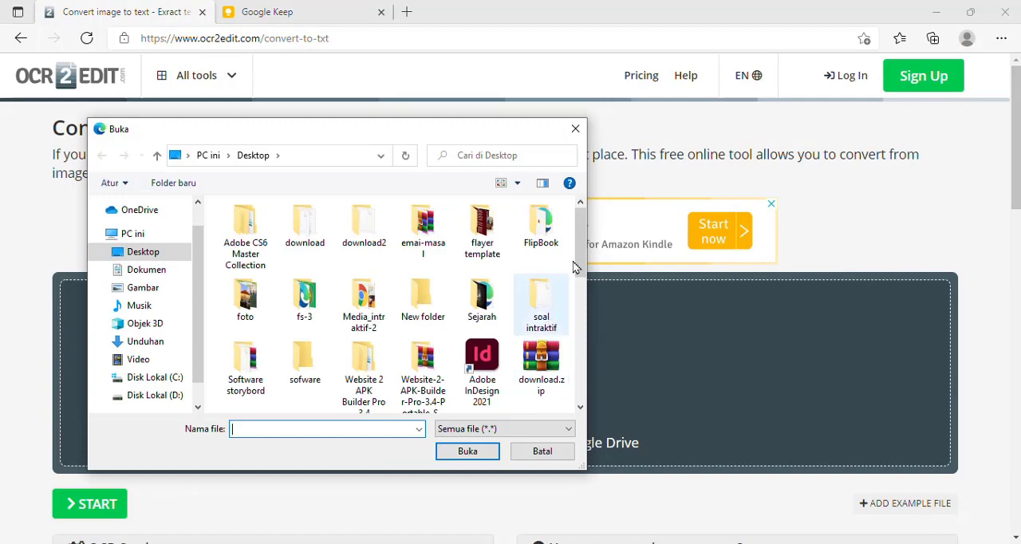
{"action": "left_click_drag", "start_coordinate": [582, 251], "coordinate": [579, 375]}
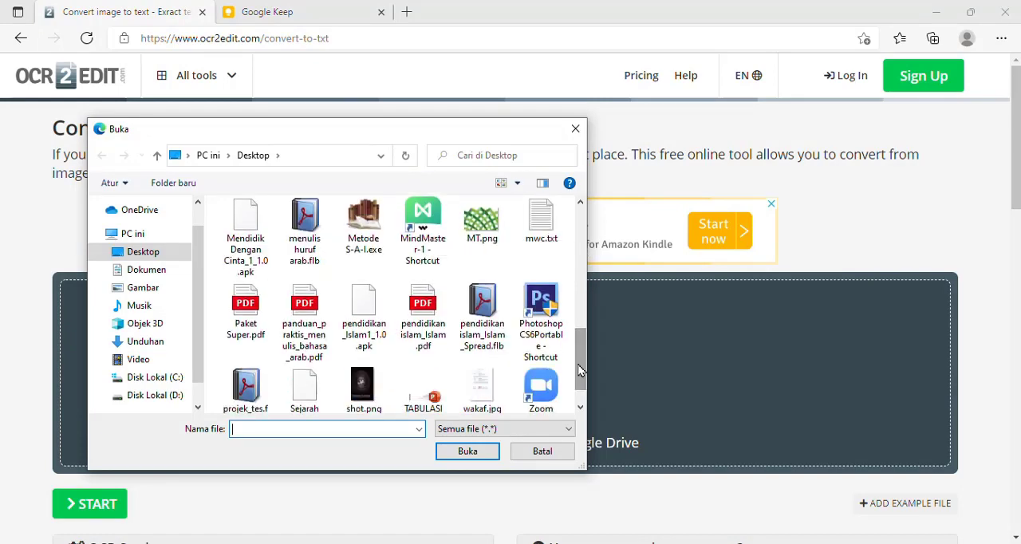
{"action": "left_click", "coordinate": [481, 392]}
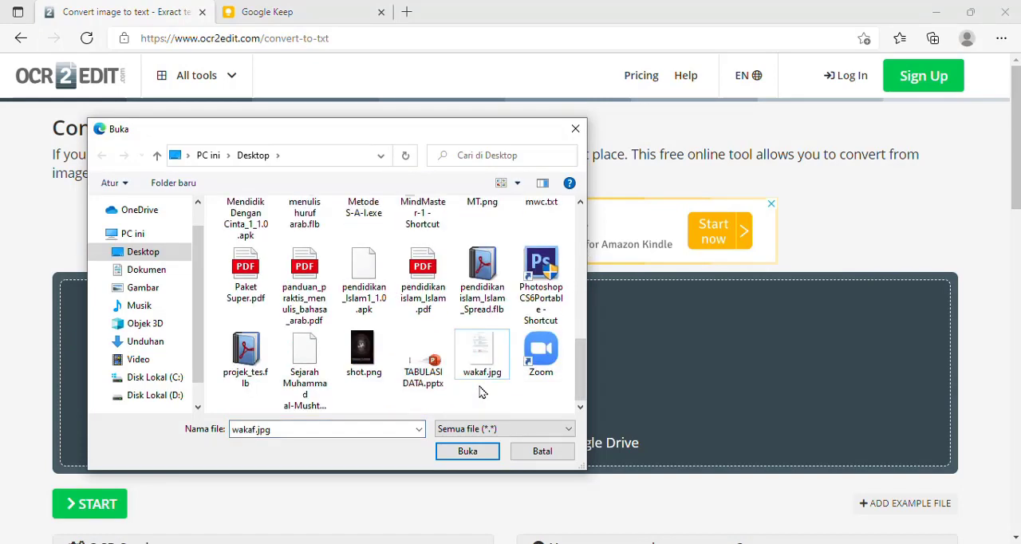
{"action": "left_click", "coordinate": [466, 452]}
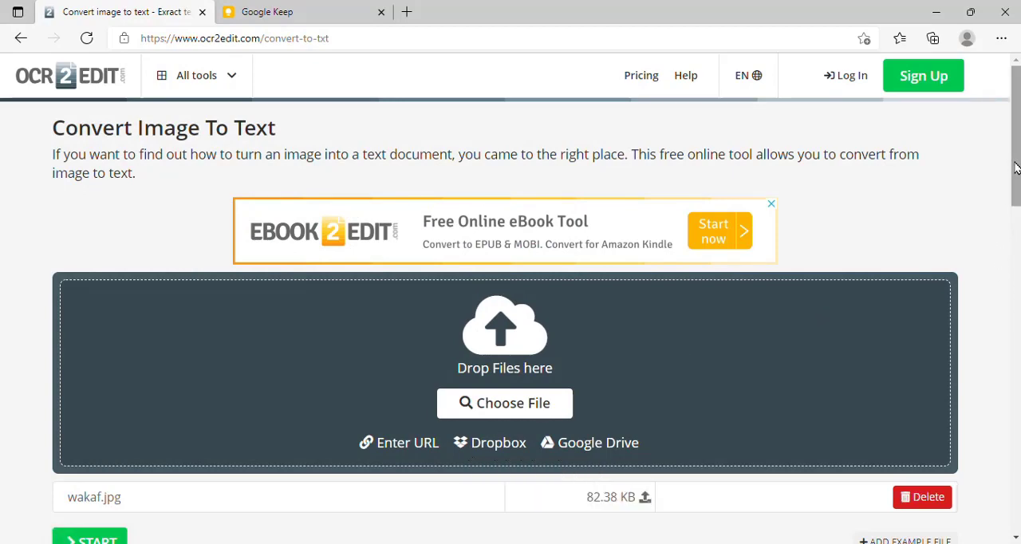
Add Indonesian to the source languages in the OCR settings, alongside English
{"action": "left_click_drag", "start_coordinate": [1015, 167], "coordinate": [1015, 193]}
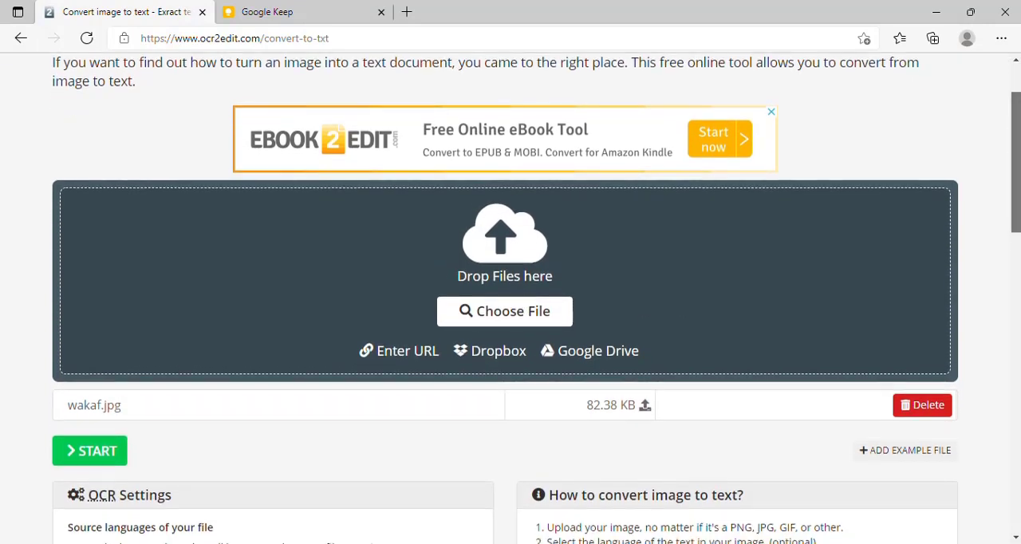
{"action": "scroll", "coordinate": [154, 197], "scroll_direction": "down", "scroll_amount": 2}
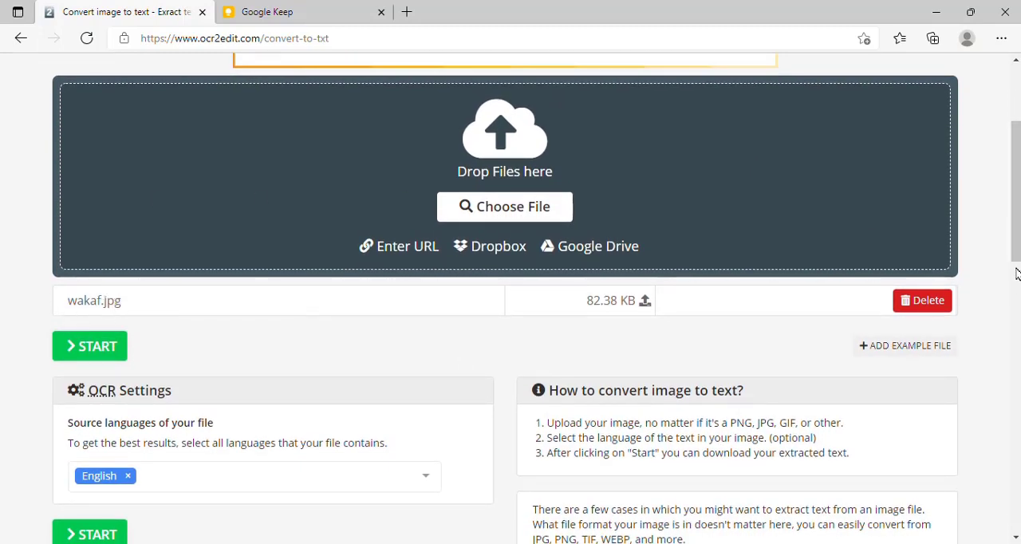
{"action": "scroll", "coordinate": [285, 276], "scroll_direction": "down", "scroll_amount": 2}
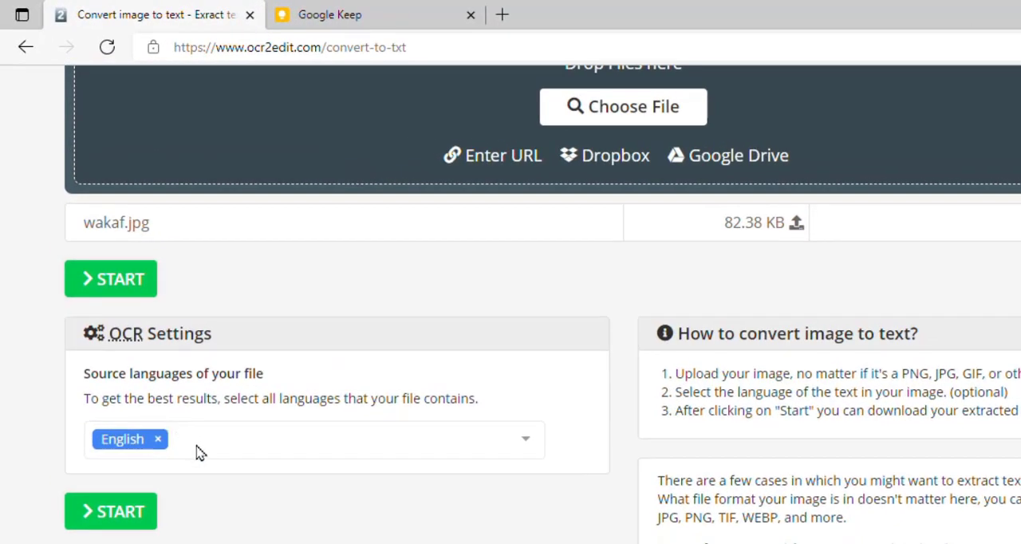
{"action": "left_click", "coordinate": [168, 384]}
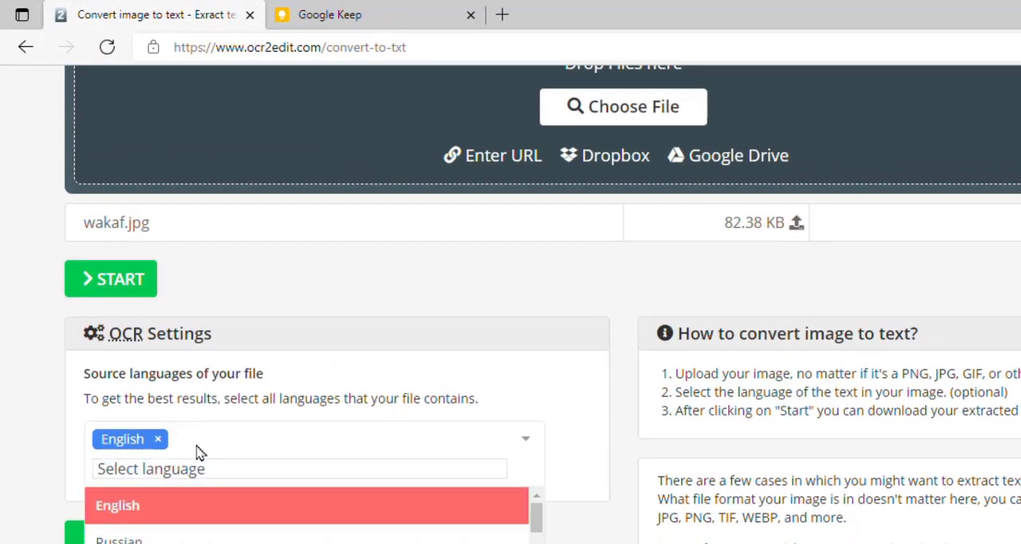
{"action": "type", "text": "in"}
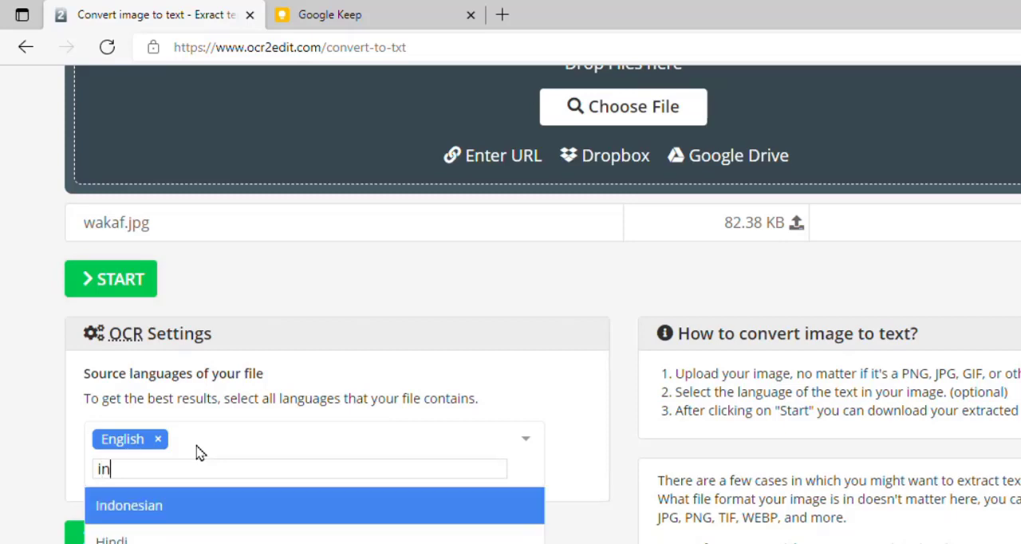
{"action": "left_click", "coordinate": [193, 508]}
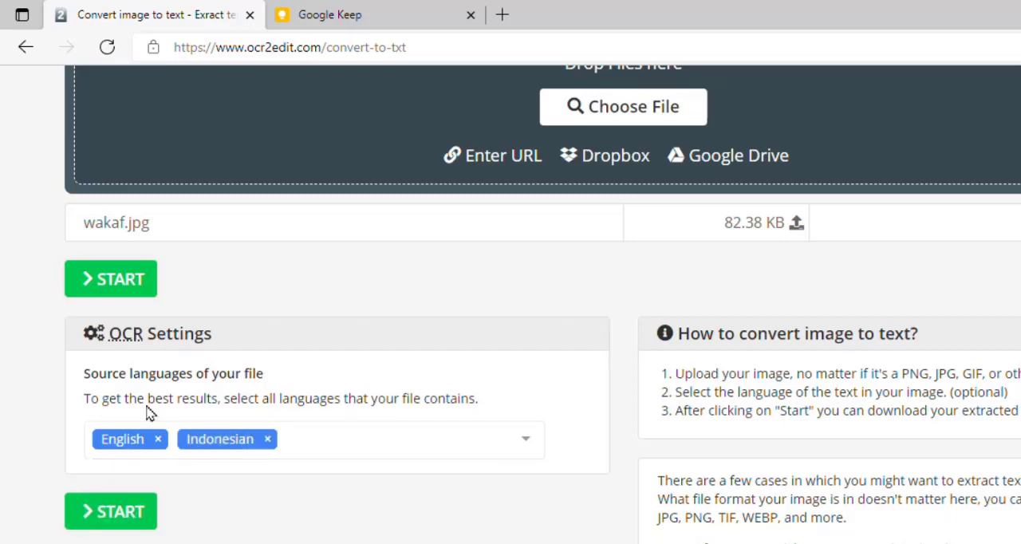
Run the image-to-text conversion, open the downloaded wakaf (1).txt and select all of its text
{"action": "left_click", "coordinate": [119, 281]}
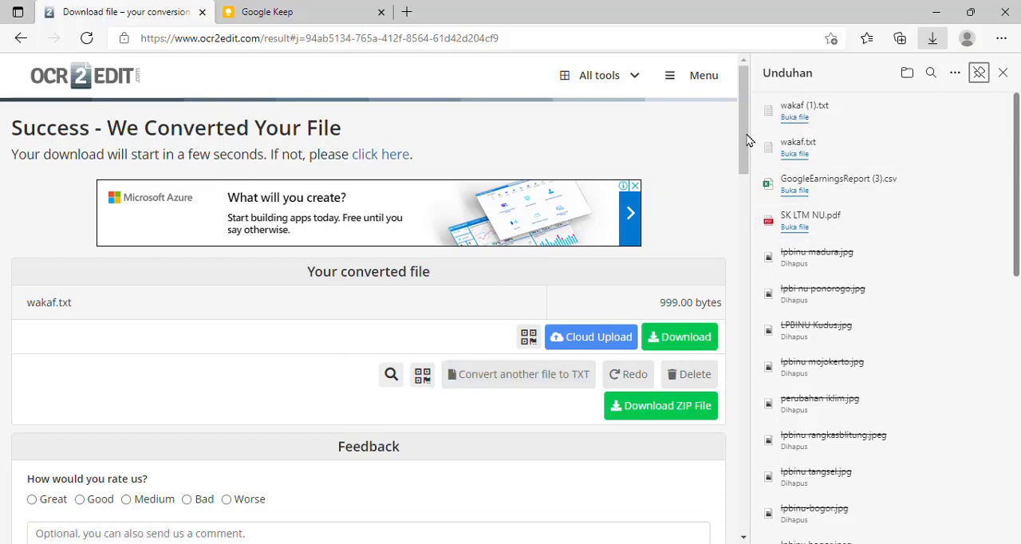
{"action": "left_click", "coordinate": [800, 120]}
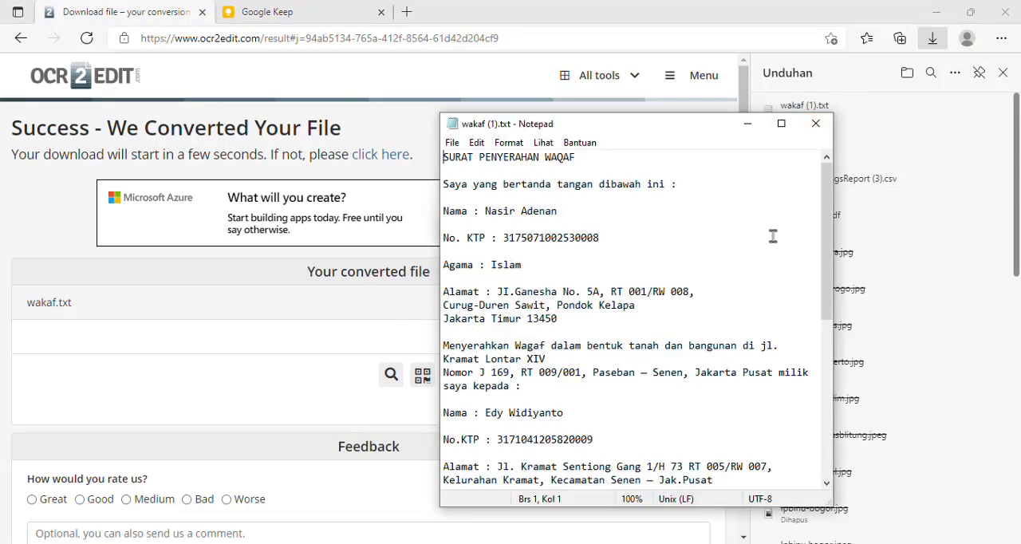
{"action": "scroll", "coordinate": [697, 289], "scroll_direction": "down", "scroll_amount": 4}
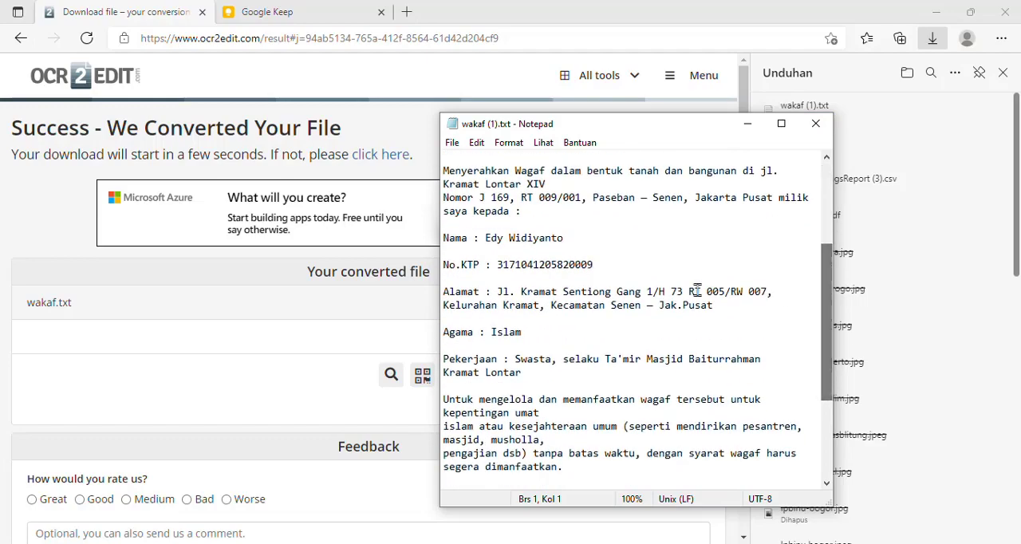
{"action": "left_click", "coordinate": [601, 291]}
{"action": "key", "text": "ctrl+a"}
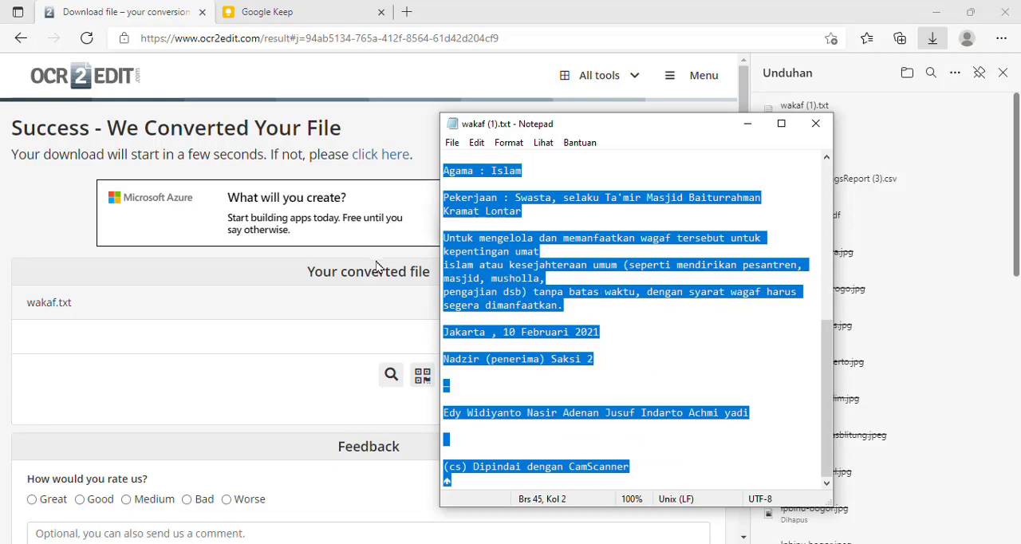
Return to the browser, switch to the Google Keep page and close the downloads list
{"action": "left_click", "coordinate": [239, 309]}
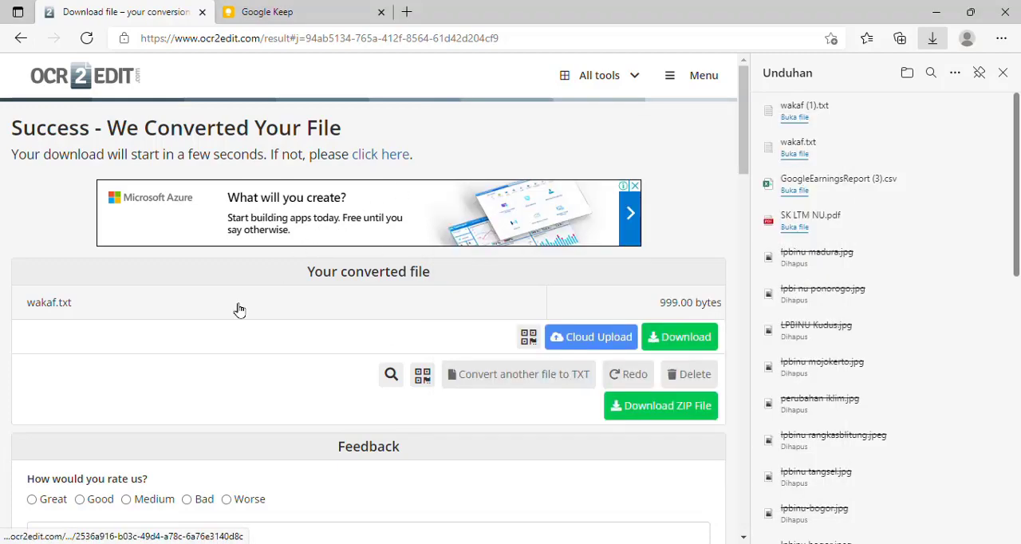
{"action": "left_click", "coordinate": [283, 22]}
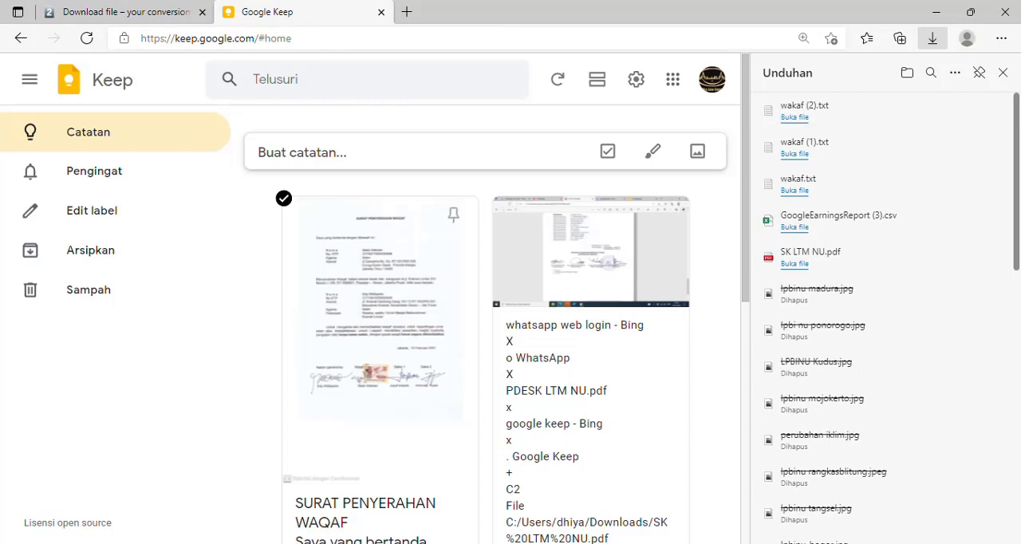
{"action": "left_click", "coordinate": [1002, 73]}
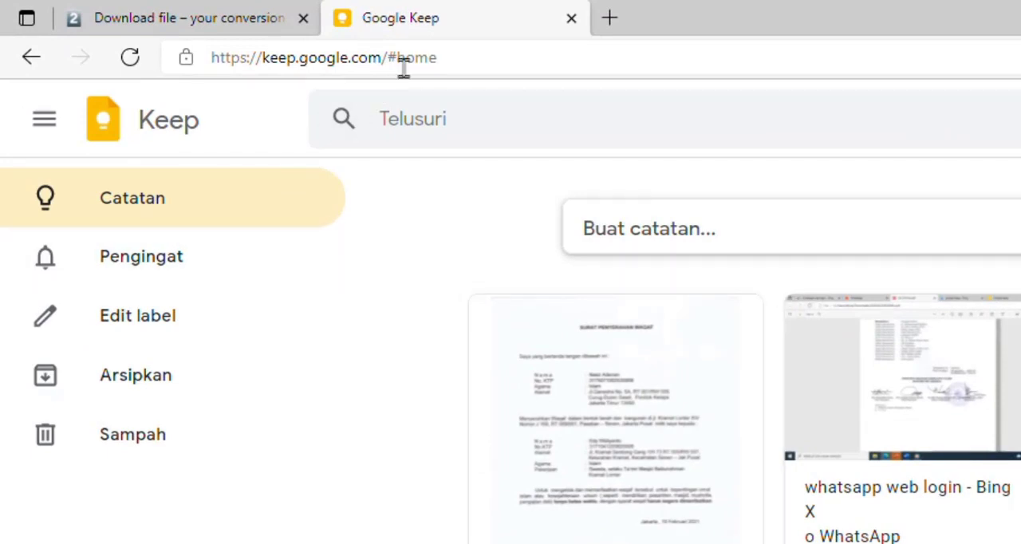
{"action": "left_click_drag", "start_coordinate": [384, 56], "coordinate": [524, 69]}
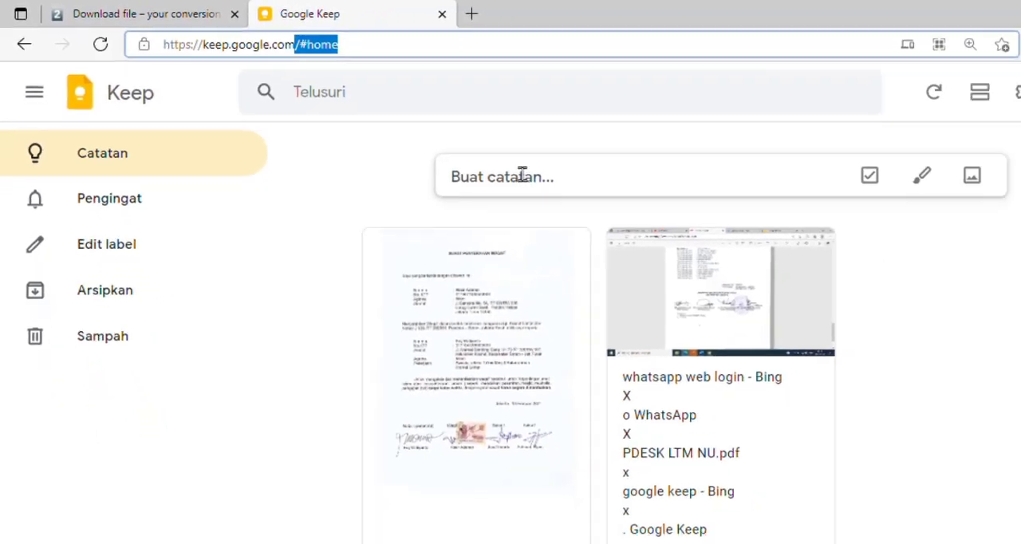
{"action": "left_click", "coordinate": [450, 150]}
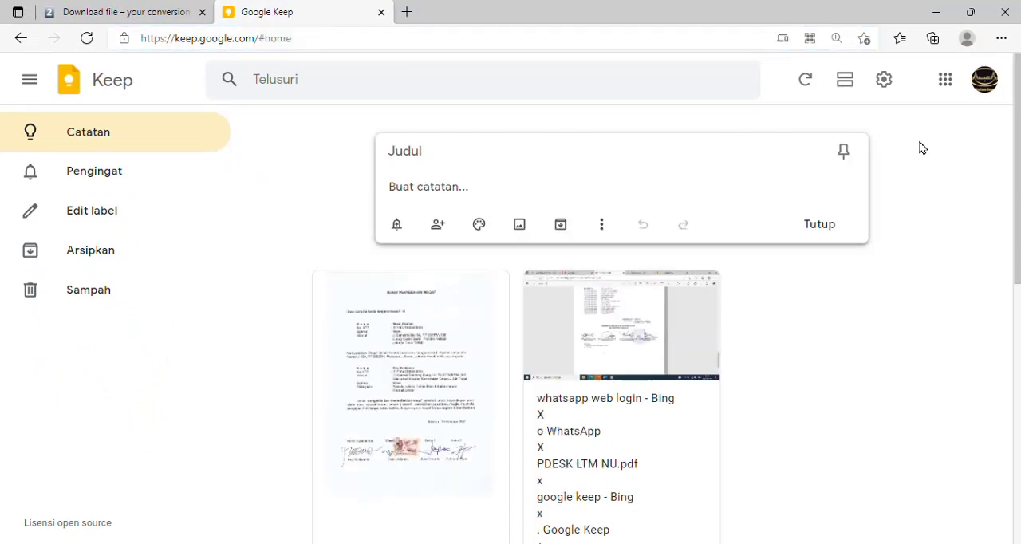
{"action": "left_click", "coordinate": [942, 151]}
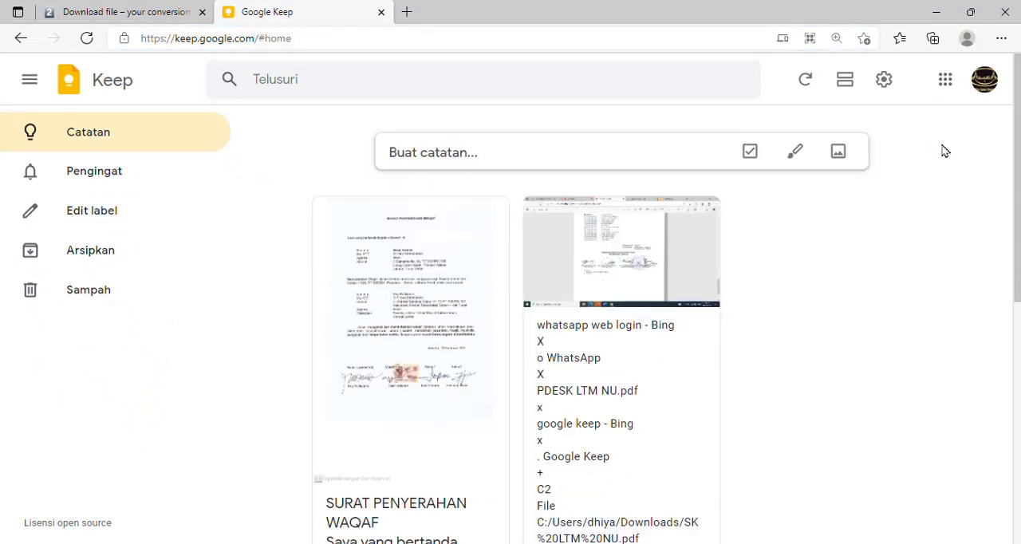
Create a new Google Keep image note from wakaf.jpg in the Desktop folder, check the image and close the note
{"action": "left_click", "coordinate": [837, 154]}
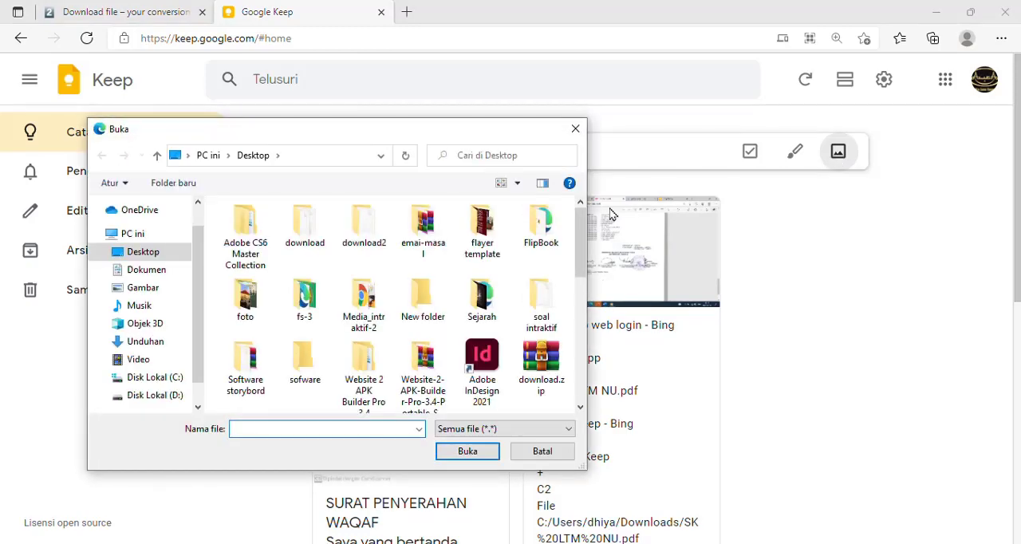
{"action": "left_click_drag", "start_coordinate": [580, 224], "coordinate": [572, 369]}
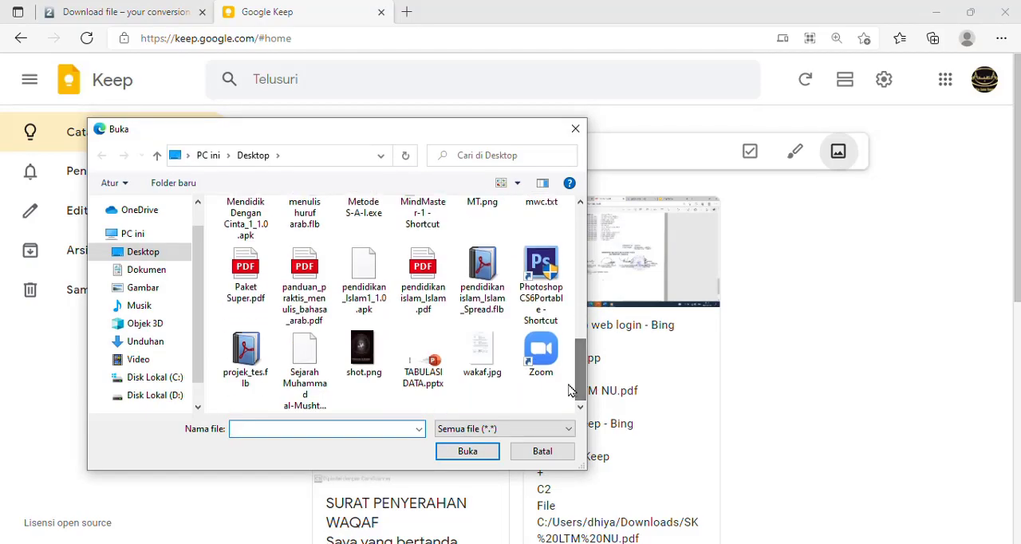
{"action": "left_click", "coordinate": [483, 350]}
{"action": "double_click", "coordinate": [486, 352]}
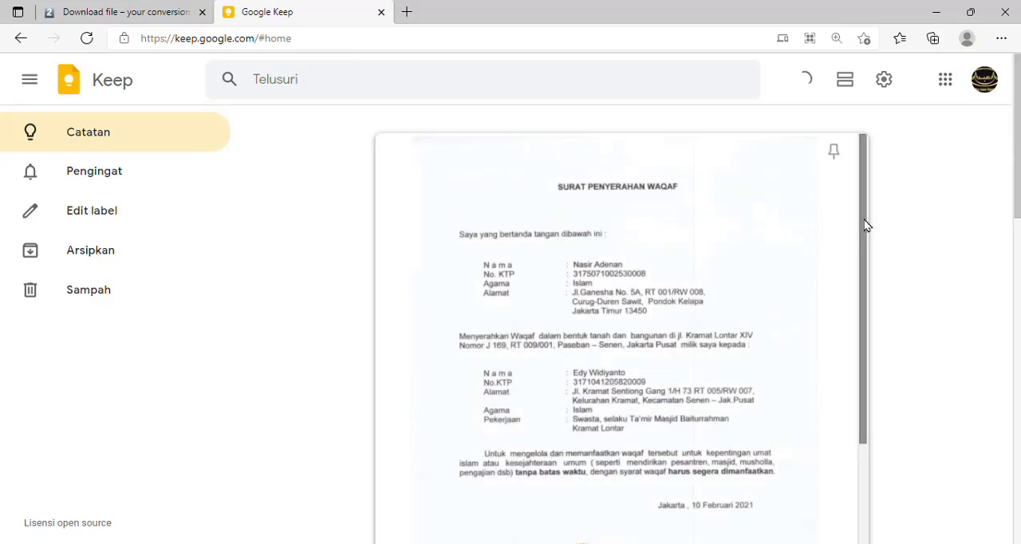
{"action": "scroll", "coordinate": [860, 313], "scroll_direction": "down", "scroll_amount": 1}
{"action": "left_click_drag", "start_coordinate": [860, 312], "coordinate": [862, 149]}
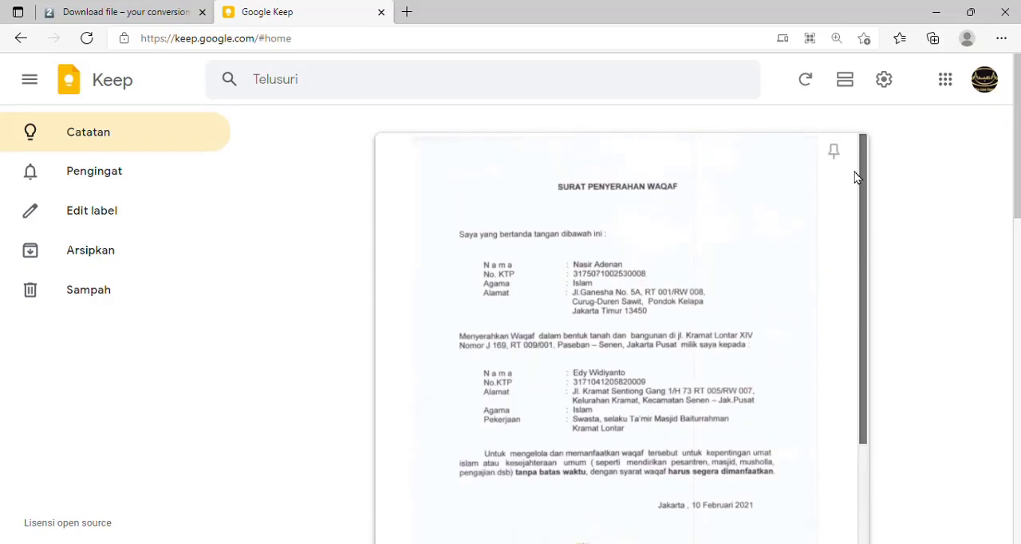
{"action": "left_click_drag", "start_coordinate": [1018, 139], "coordinate": [718, 186]}
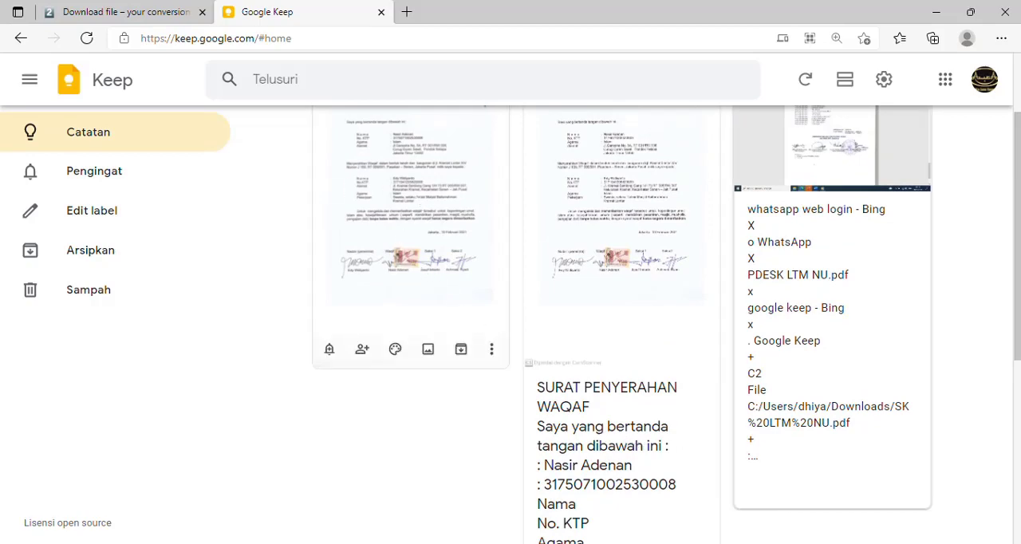
Grab the text from the image in the new wakaf note (Ambil teks gambar)
{"action": "scroll", "coordinate": [1017, 169], "scroll_direction": "up", "scroll_amount": 2}
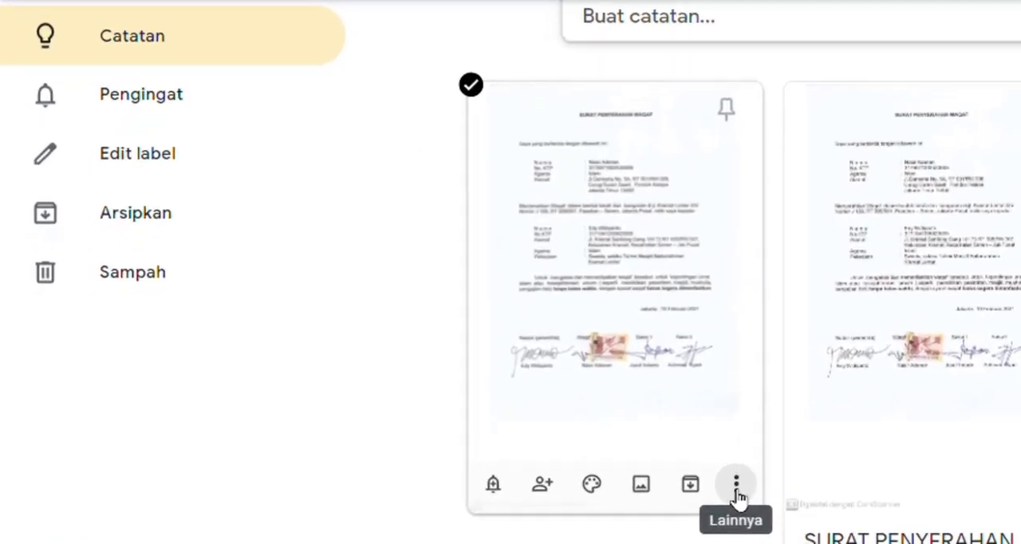
{"action": "left_click", "coordinate": [492, 433]}
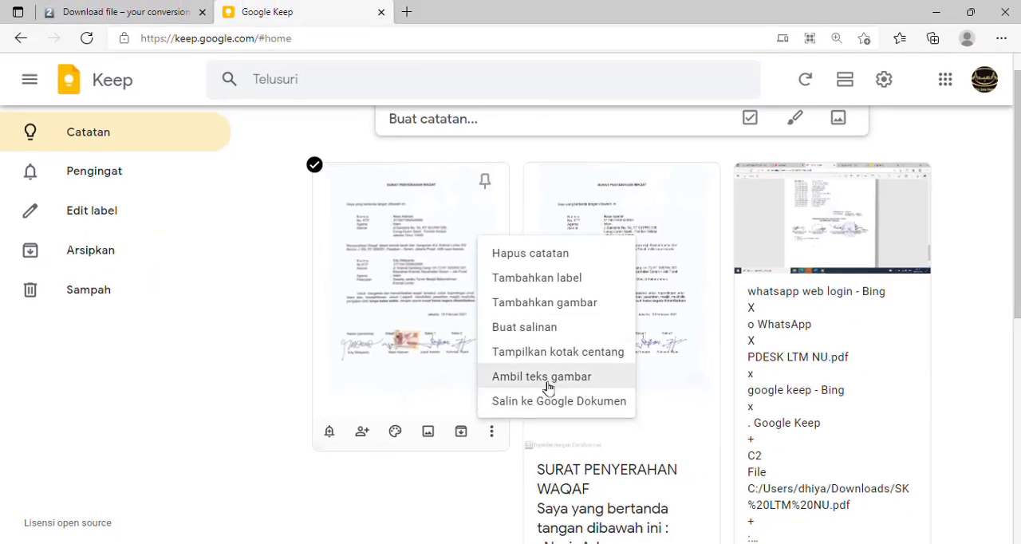
{"action": "left_click", "coordinate": [556, 376]}
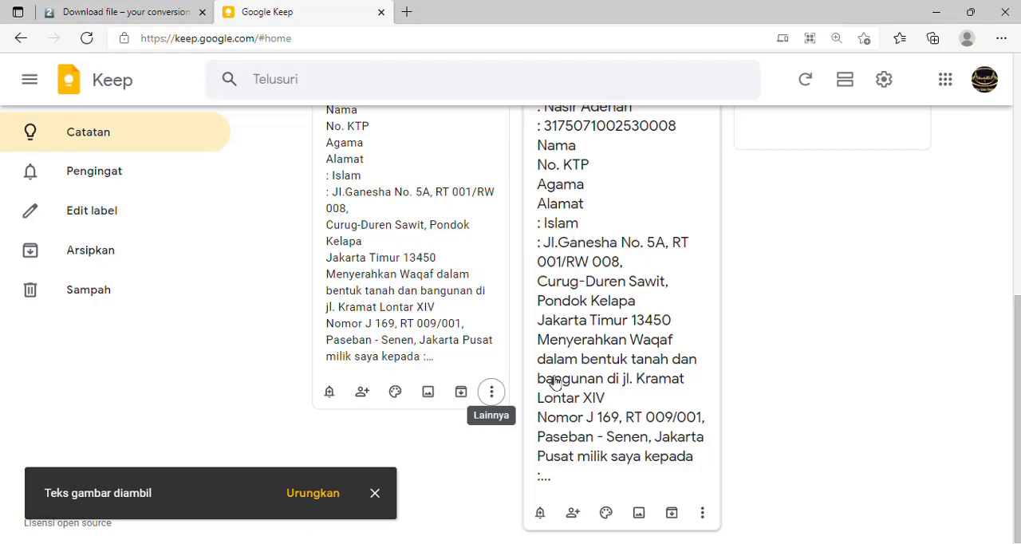
Open the new note and copy all the text grabbed from the image, from "SURAT PENYERAHAN WAQAF" to the CamScanner line
{"action": "left_click", "coordinate": [388, 307]}
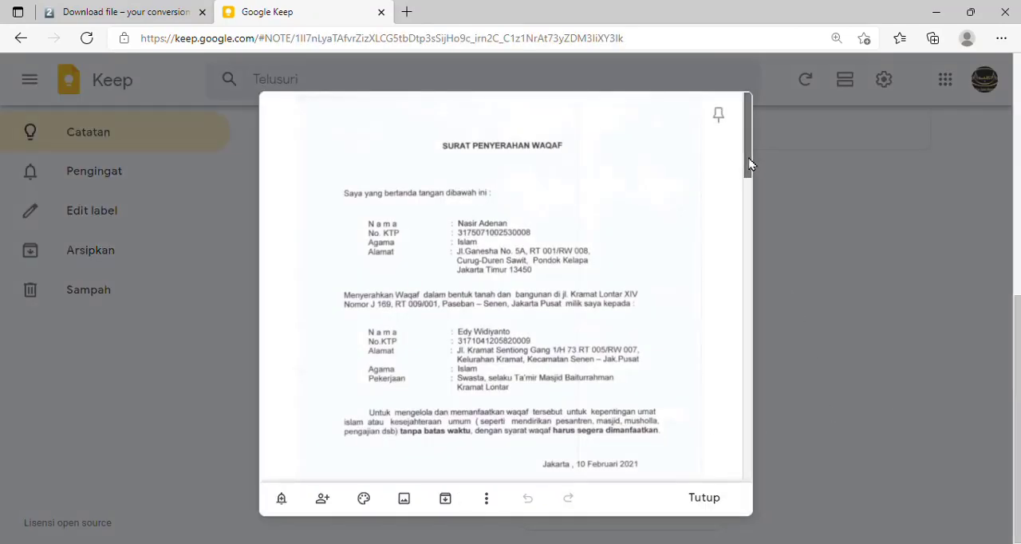
{"action": "left_click_drag", "start_coordinate": [747, 164], "coordinate": [743, 304]}
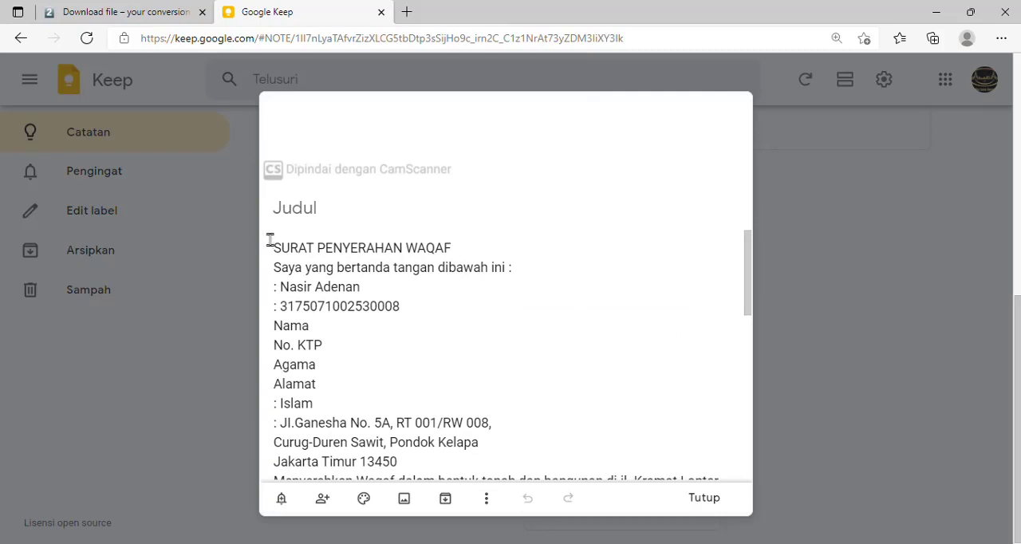
{"action": "left_click_drag", "start_coordinate": [274, 248], "coordinate": [385, 442]}
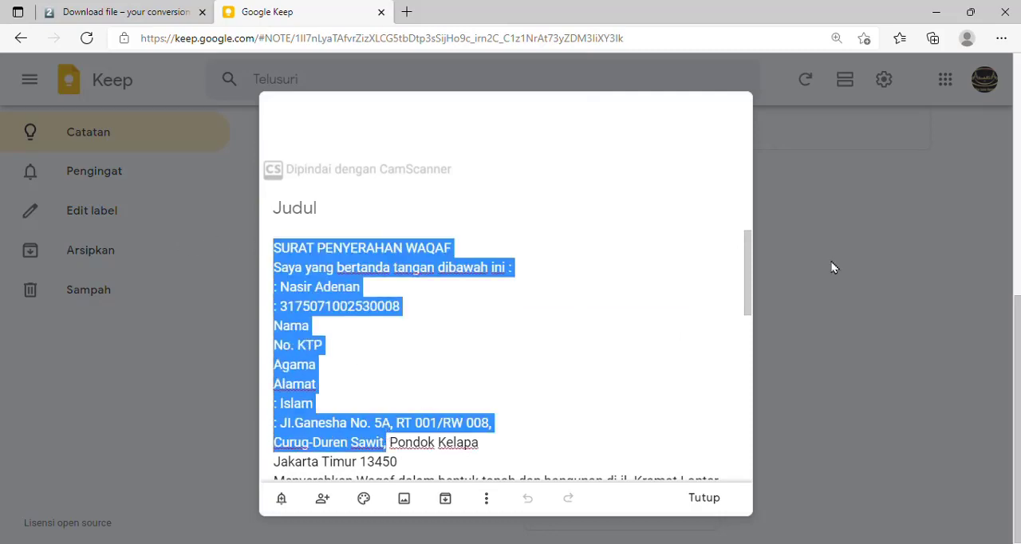
{"action": "left_click_drag", "start_coordinate": [743, 249], "coordinate": [740, 450]}
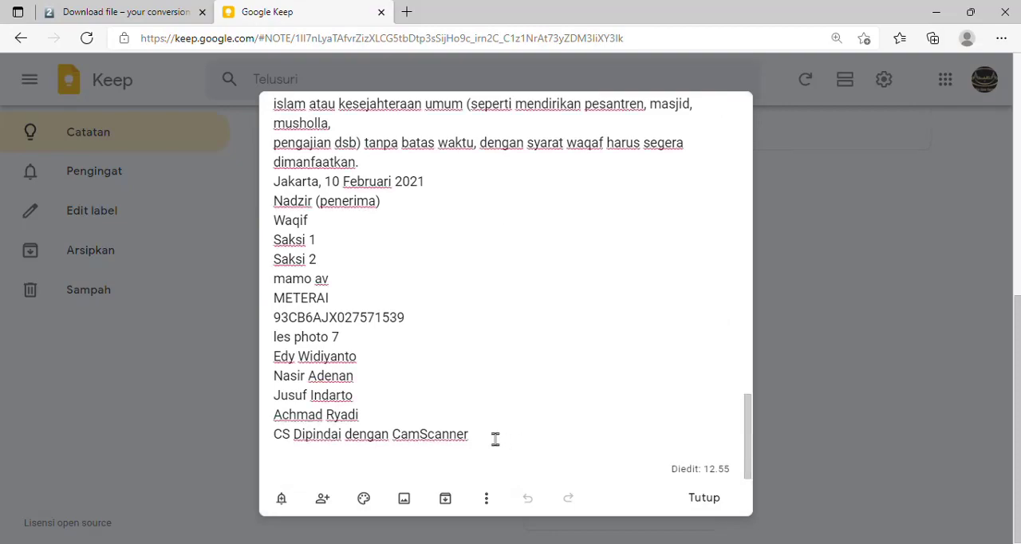
{"action": "left_click_drag", "start_coordinate": [494, 439], "coordinate": [273, 270]}
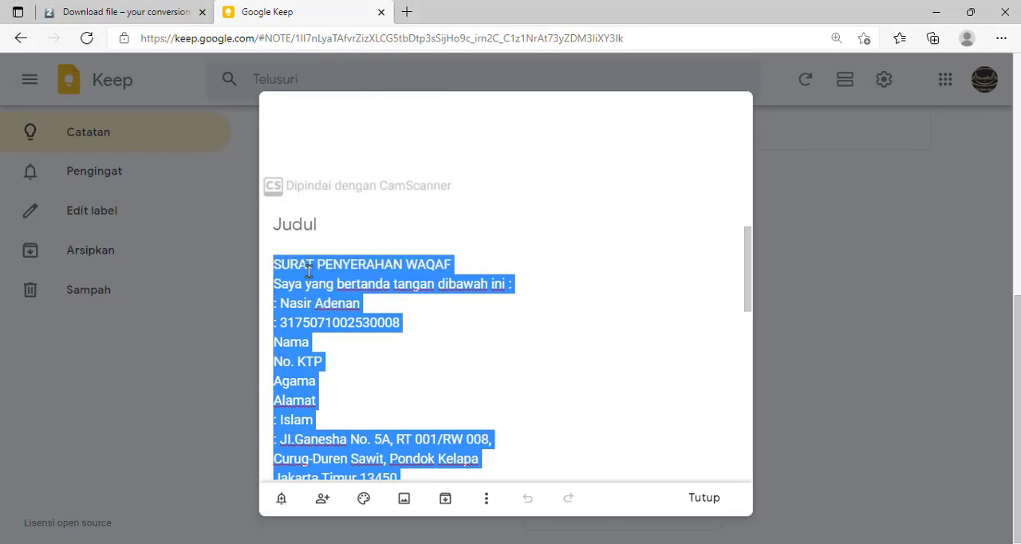
{"action": "right_click", "coordinate": [309, 271]}
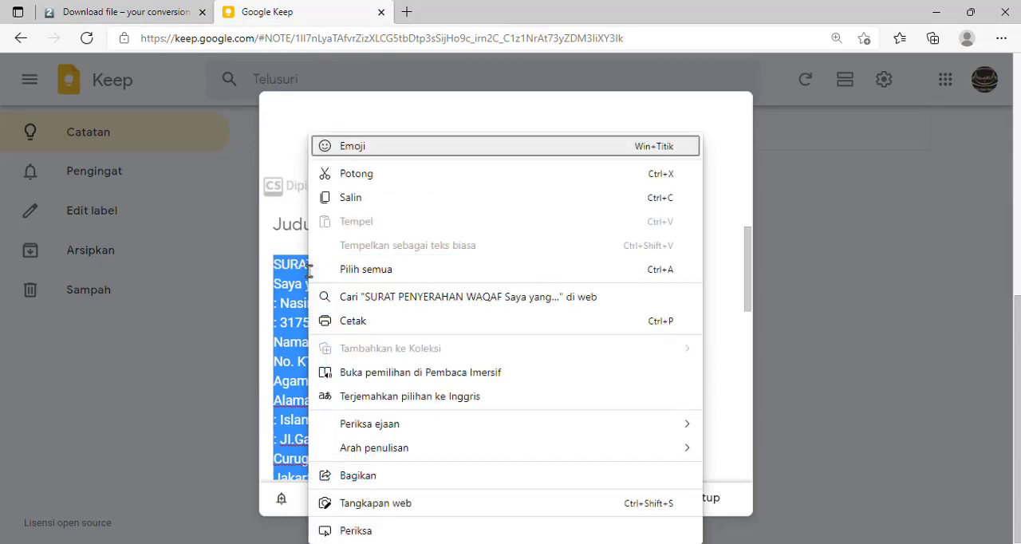
{"action": "left_click", "coordinate": [364, 205]}
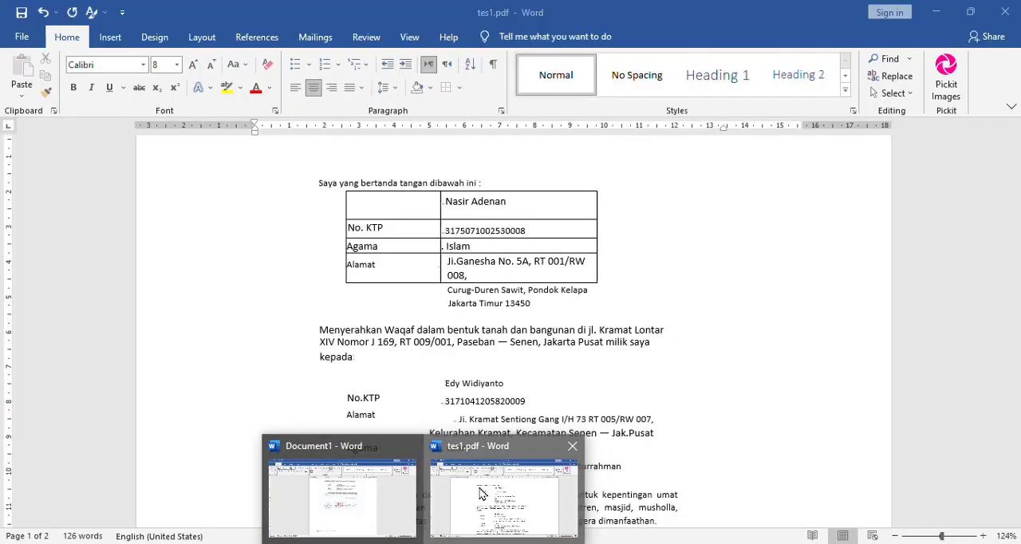
Switch to tes1.pdf in Word and delete the "Dipindai dengan CamScanner" line on page 2
{"action": "left_click", "coordinate": [480, 494]}
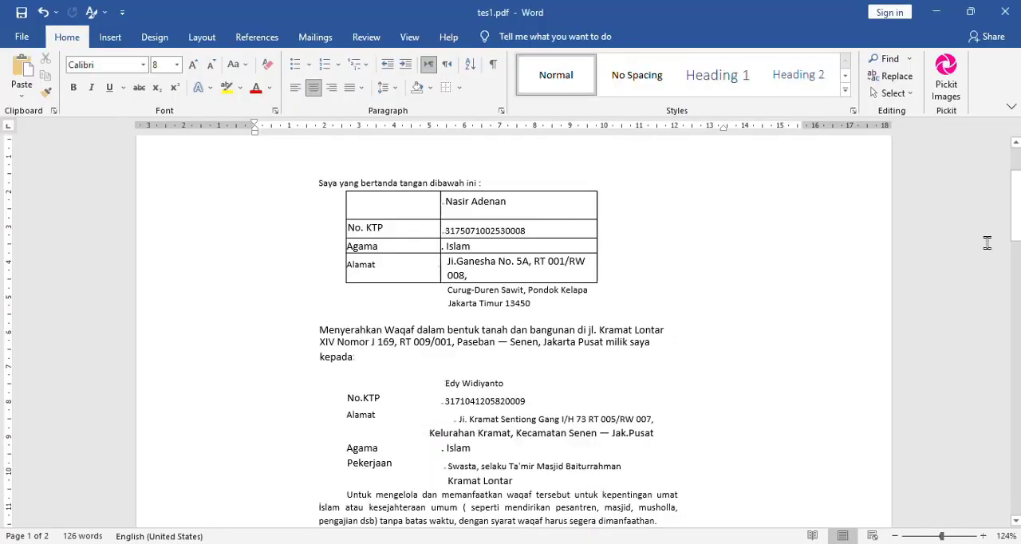
{"action": "left_click_drag", "start_coordinate": [1015, 204], "coordinate": [982, 372]}
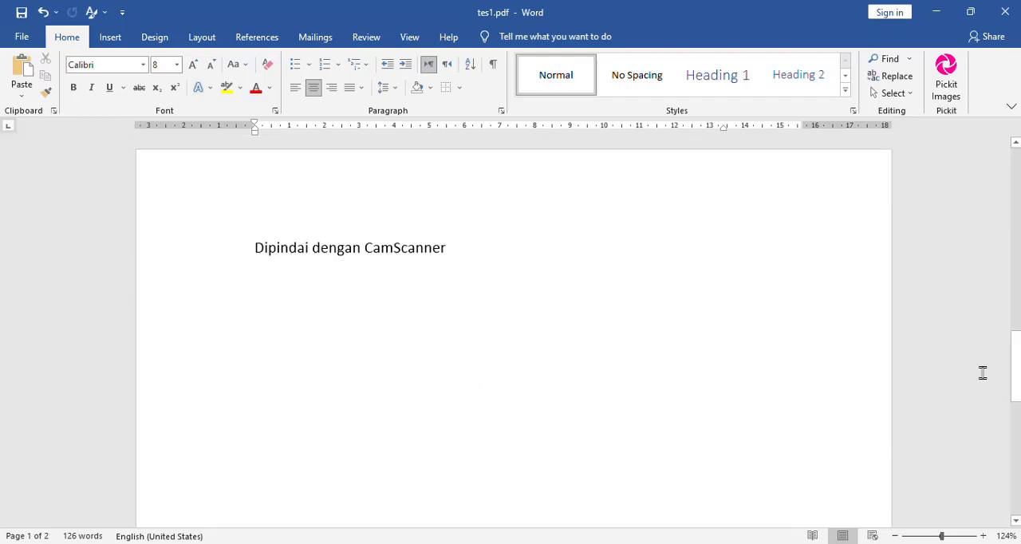
{"action": "left_click", "coordinate": [436, 405]}
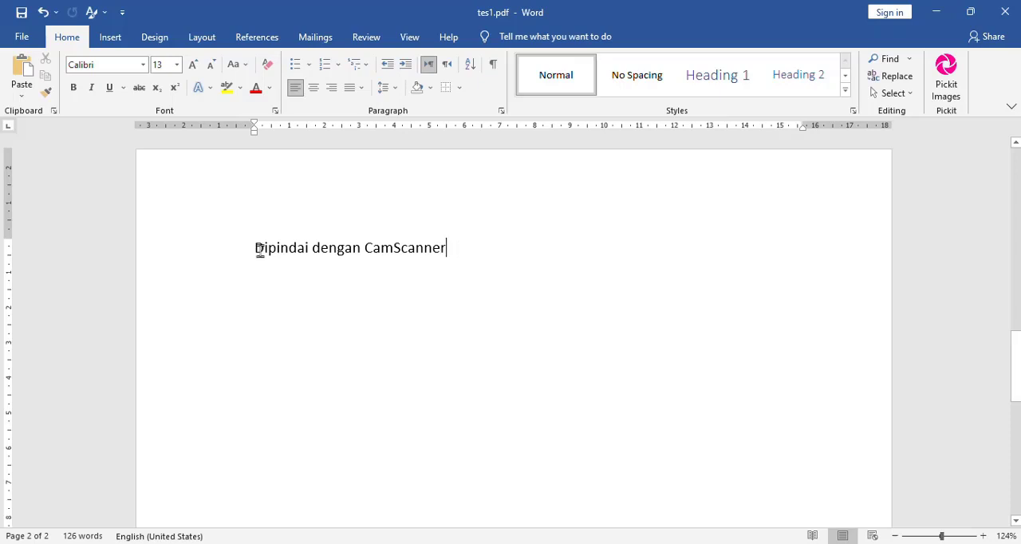
{"action": "left_click", "coordinate": [160, 255]}
{"action": "key", "text": "BackSpace"}
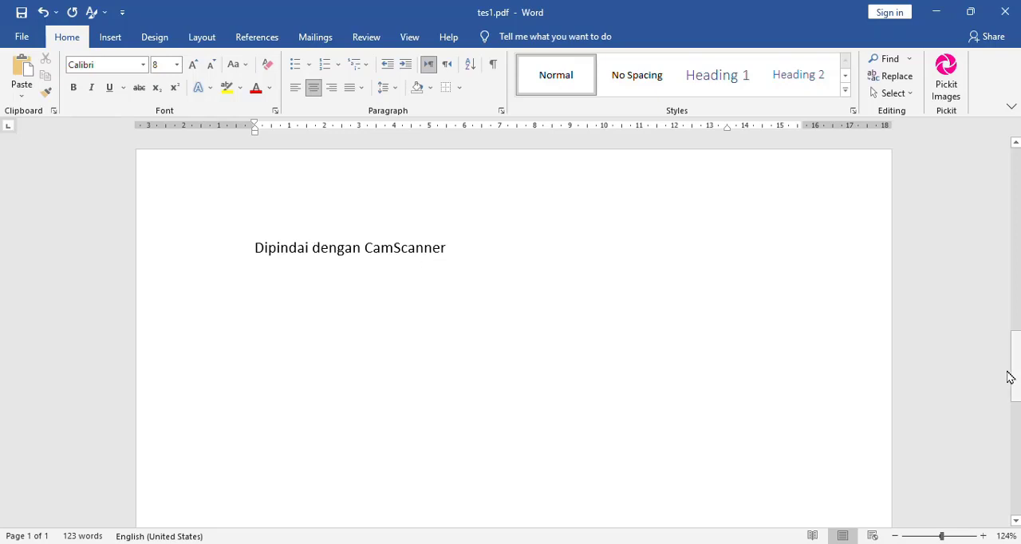
Insert a page break after the name beside the signature image and paste the copied Keep text there with merged formatting
{"action": "mouse_move", "coordinate": [1018, 351]}
{"action": "left_mouse_down"}
{"action": "mouse_move", "coordinate": [1017, 447]}
{"action": "mouse_move", "coordinate": [1015, 340]}
{"action": "mouse_move", "coordinate": [1010, 432]}
{"action": "left_mouse_up"}
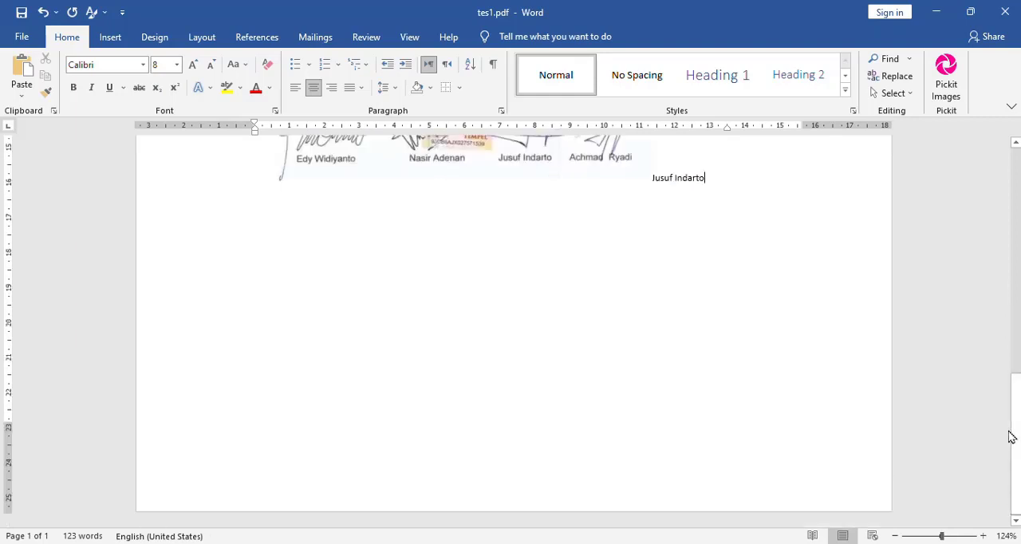
{"action": "key", "text": "ctrl+Return"}
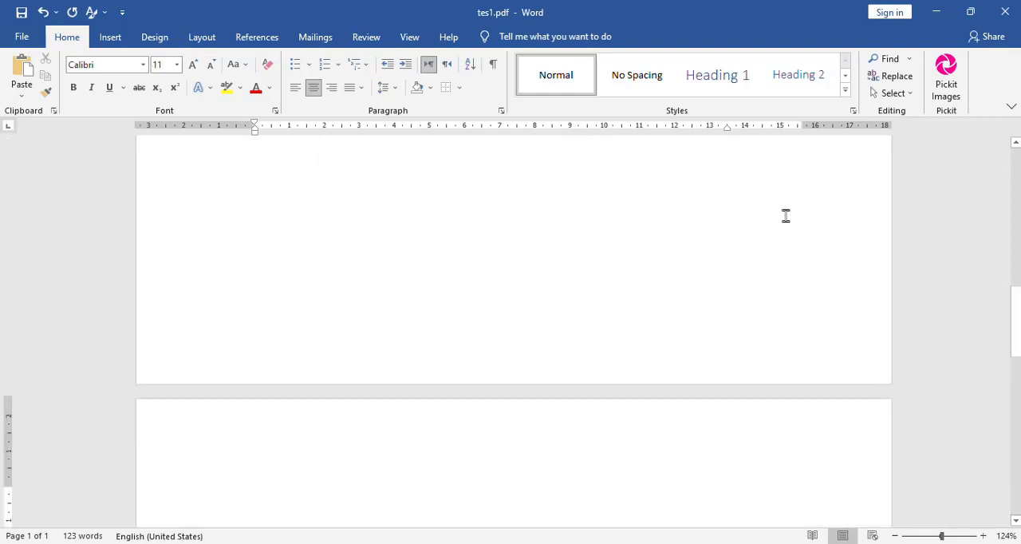
{"action": "left_click", "coordinate": [20, 97]}
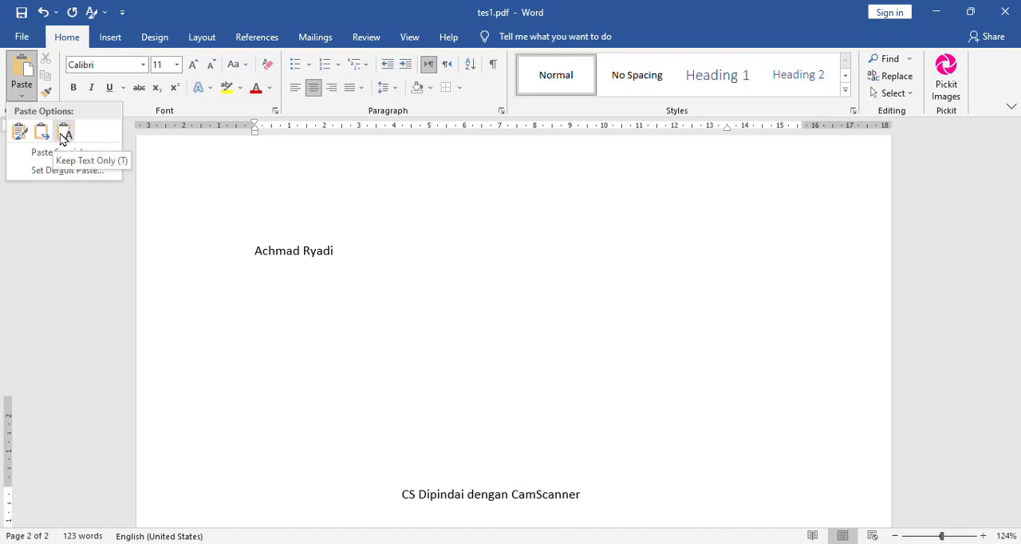
{"action": "left_click", "coordinate": [44, 135]}
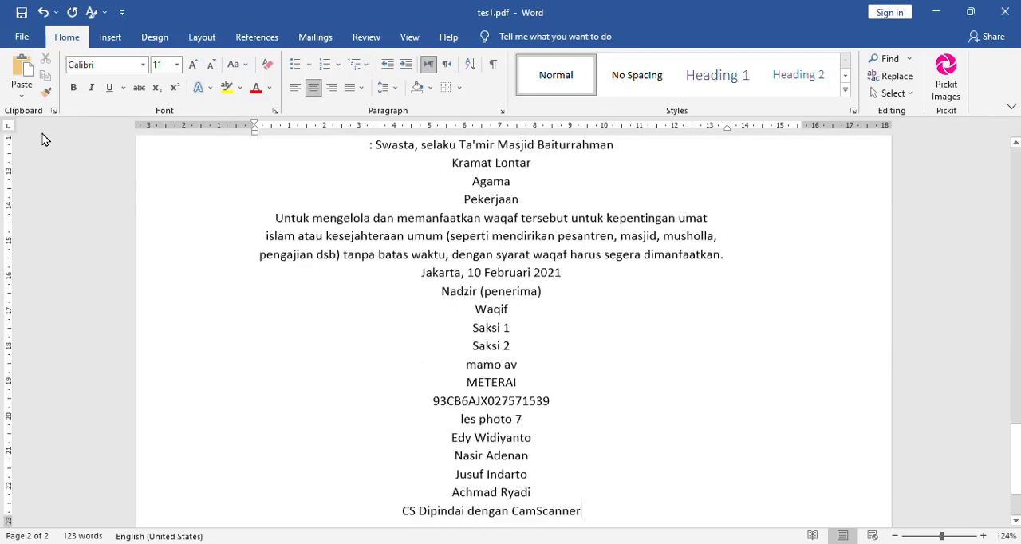
Review the document from the pasted Keep text back up to the converted letter on page 1
{"action": "left_click", "coordinate": [1015, 171]}
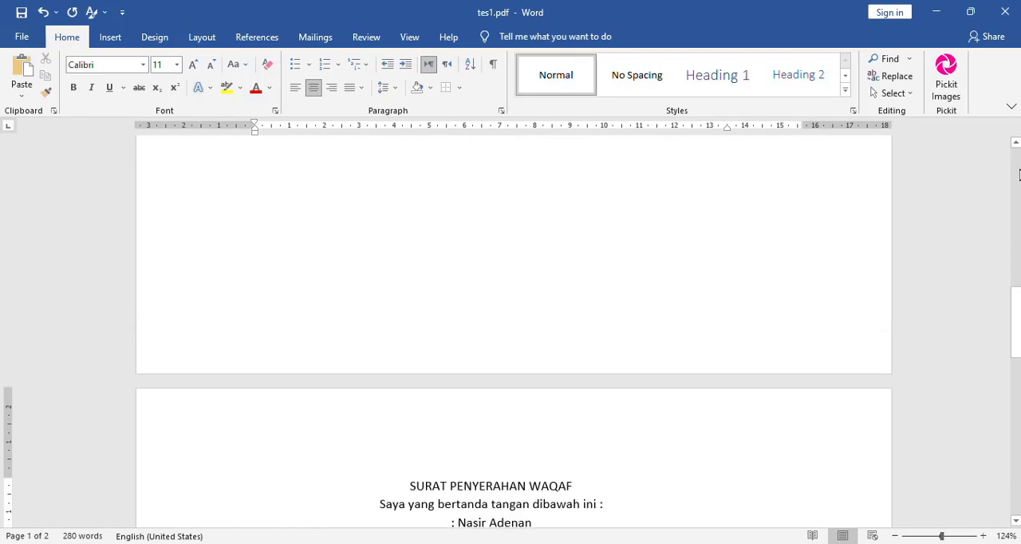
{"action": "left_click", "coordinate": [1018, 174]}
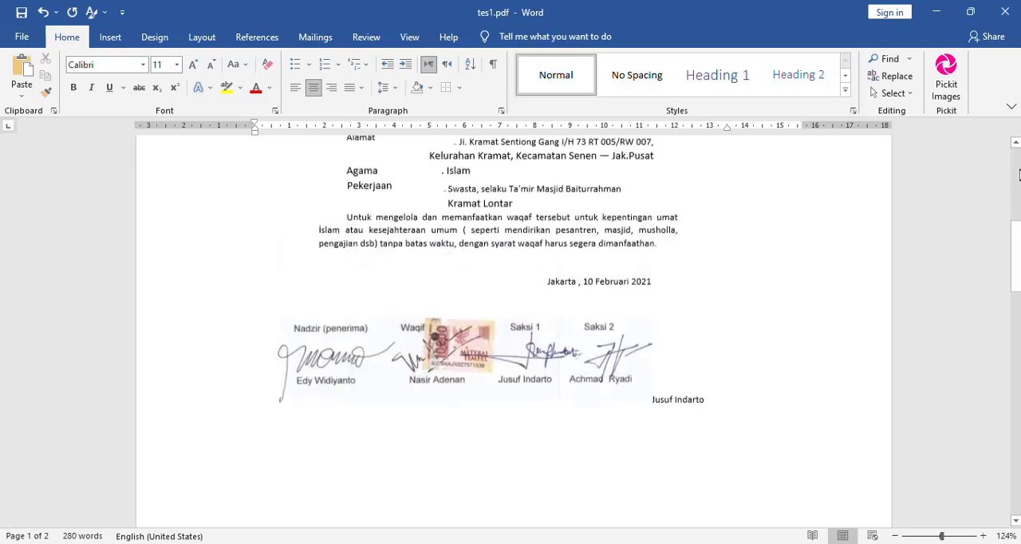
{"action": "left_click", "coordinate": [1019, 174]}
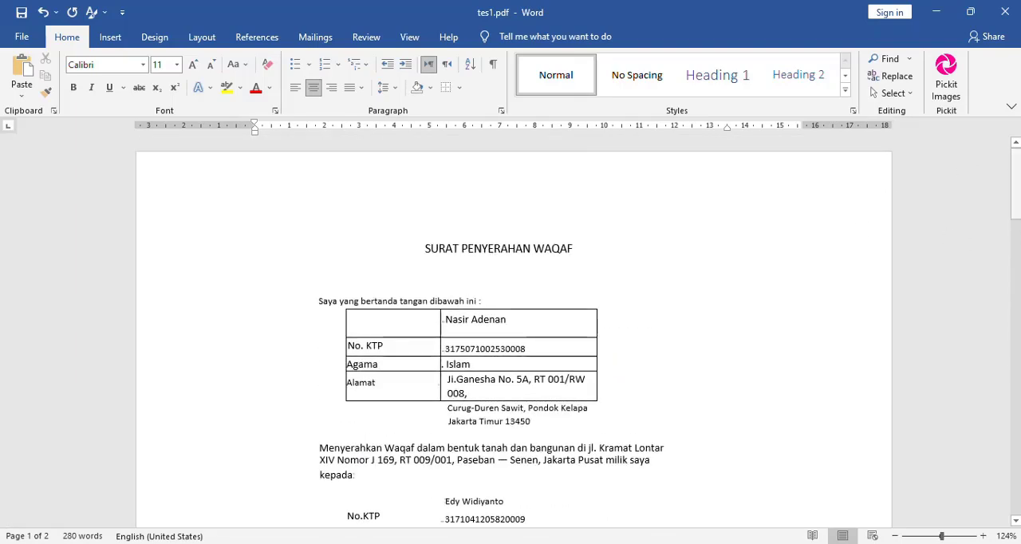
{"action": "left_click_drag", "start_coordinate": [1017, 176], "coordinate": [993, 159]}
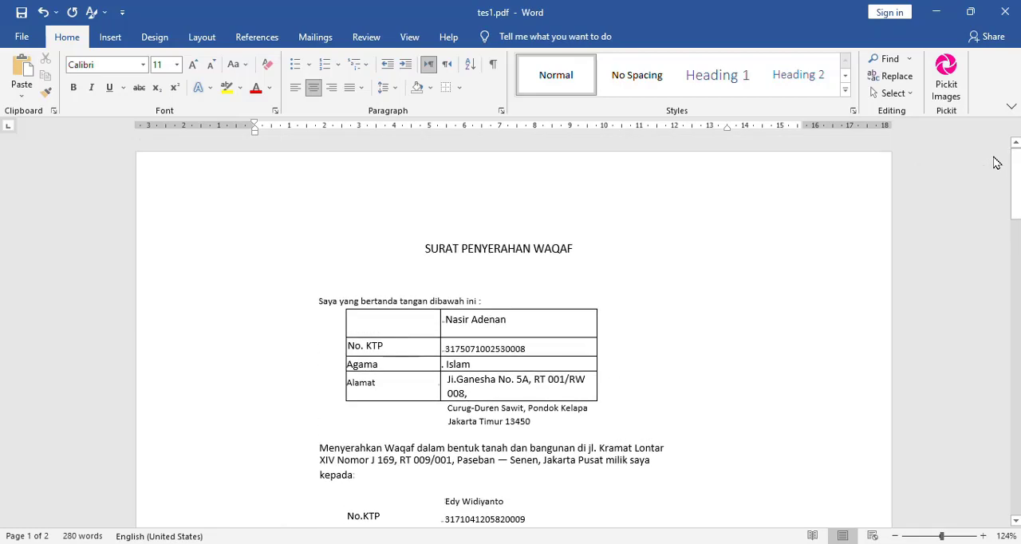